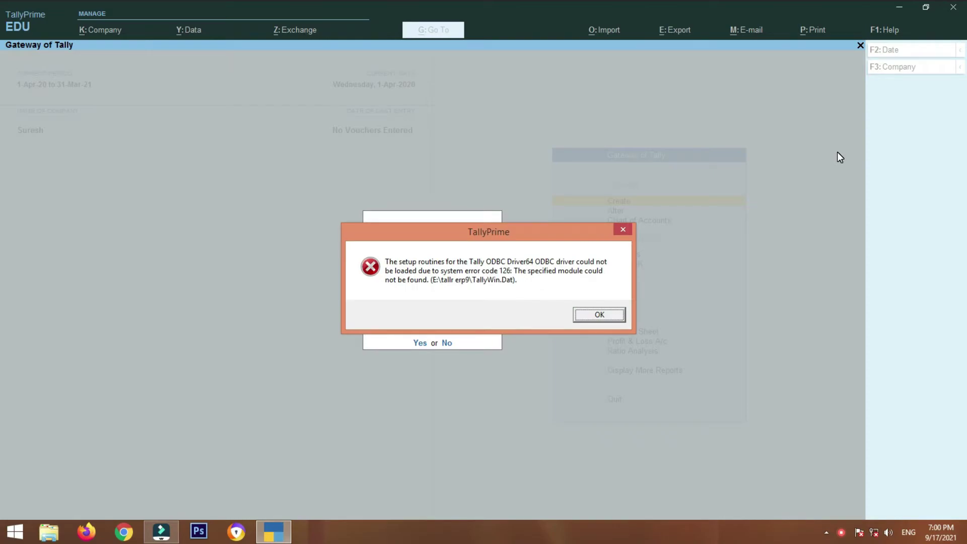
# Step: Dismiss the ODBC driver error, relaunch TallyPrime and continue in Educational Mode
pyautogui.press('Return')
pyautogui.press('super')
pyautogui.write('tallyPrime (1')
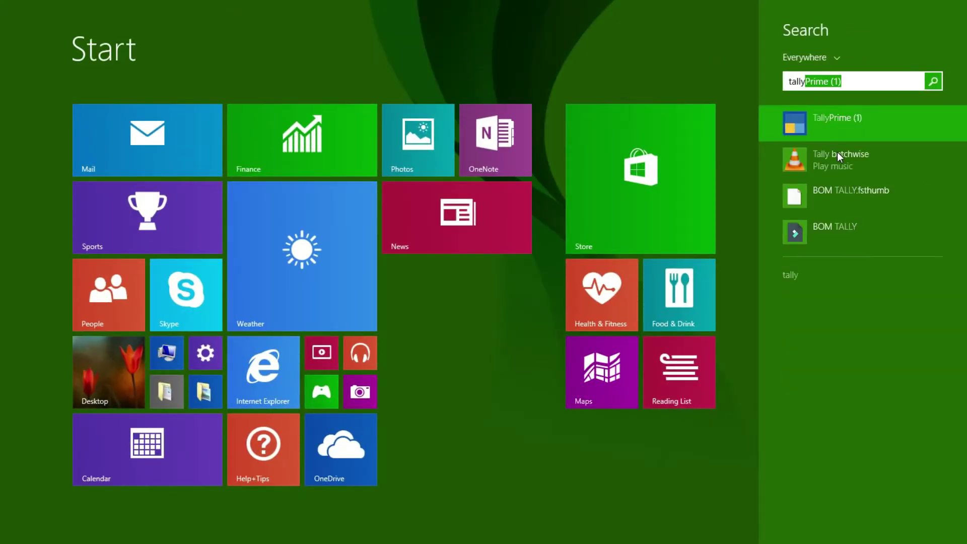
pyautogui.press('Return')
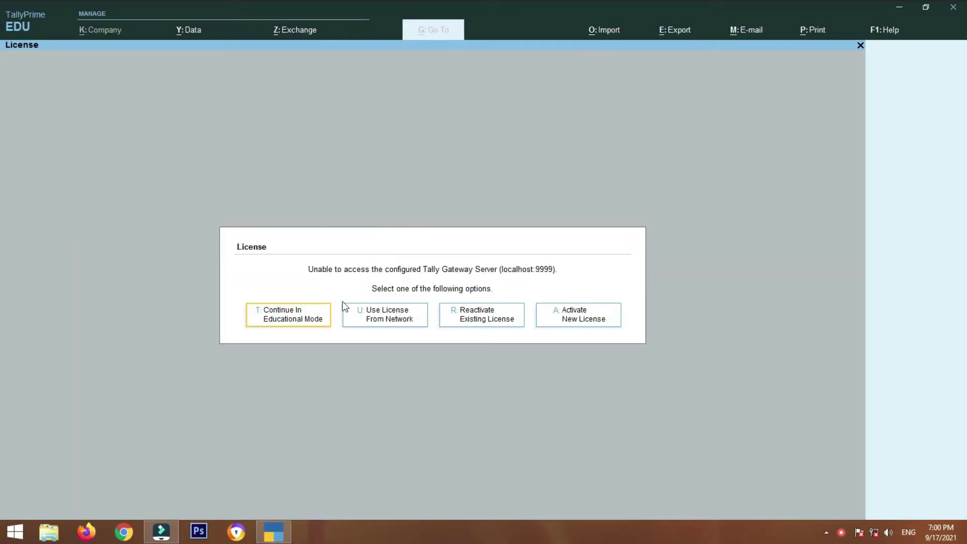
pyautogui.click(292, 317)
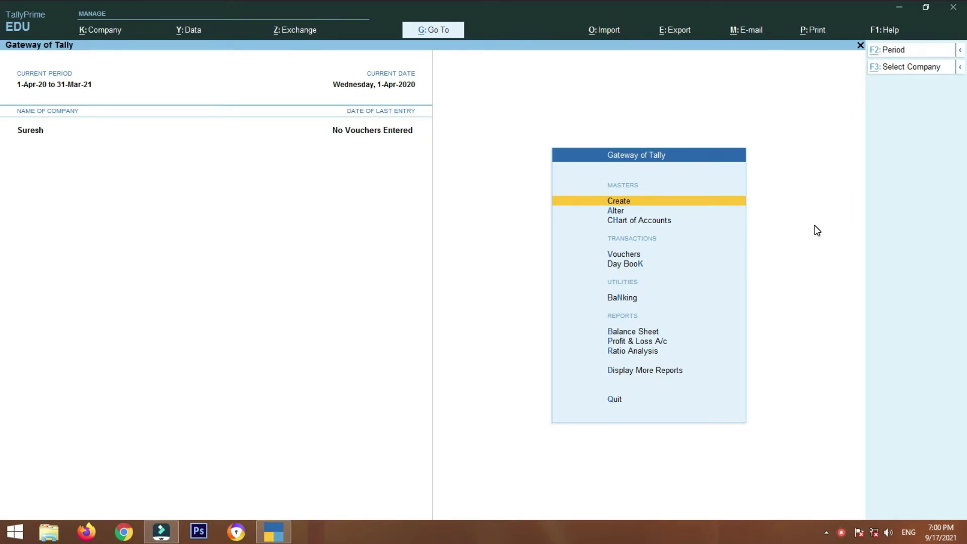
# Step: Start creating a new company and name it Roundoff
pyautogui.press('F3')
pyautogui.press('Up')
pyautogui.press('Up')
pyautogui.press('Up')
pyautogui.press('Up')
pyautogui.press('Up')
pyautogui.press('Up')
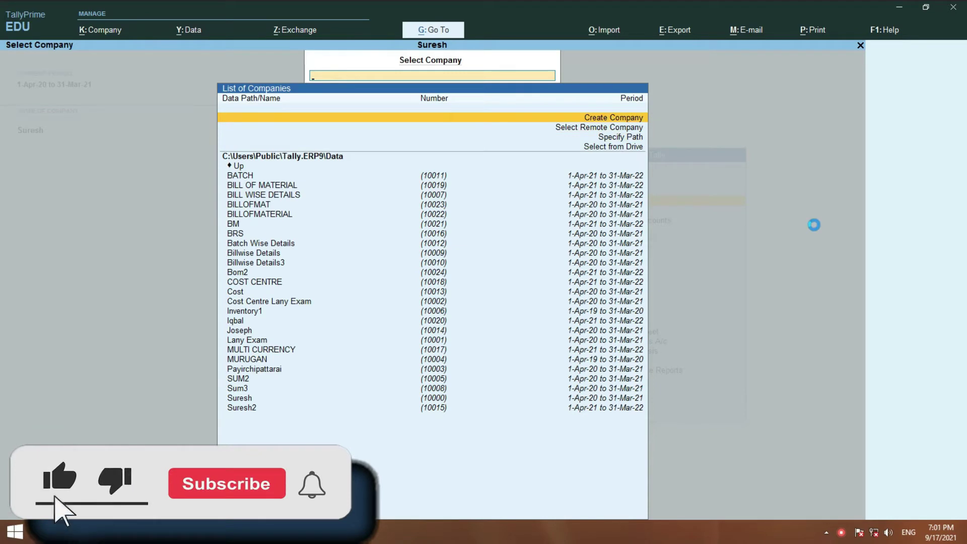
pyautogui.press('Return')
pyautogui.write('Roundoff')
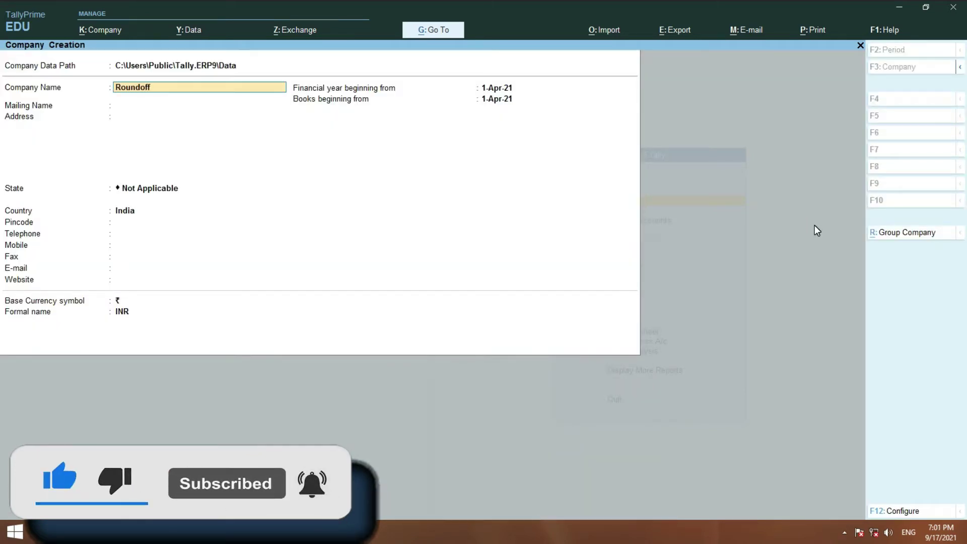
# Step: Keep Roundoff as the mailing name, leave the address blank and set the company's state to Tamil Nadu
pyautogui.press('Return')
pyautogui.press('Return')
pyautogui.press('Return')
pyautogui.press('Return')
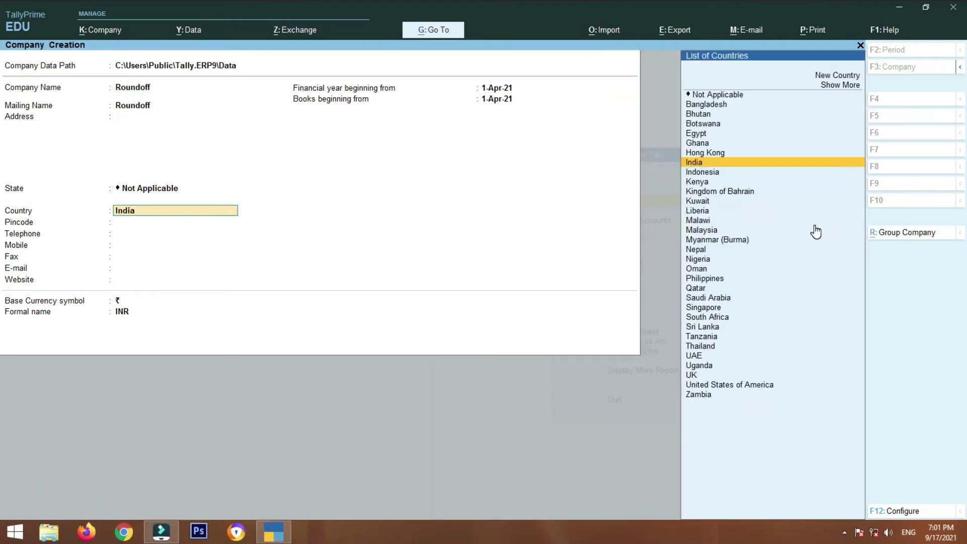
pyautogui.press('BackSpace')
pyautogui.write('ta')
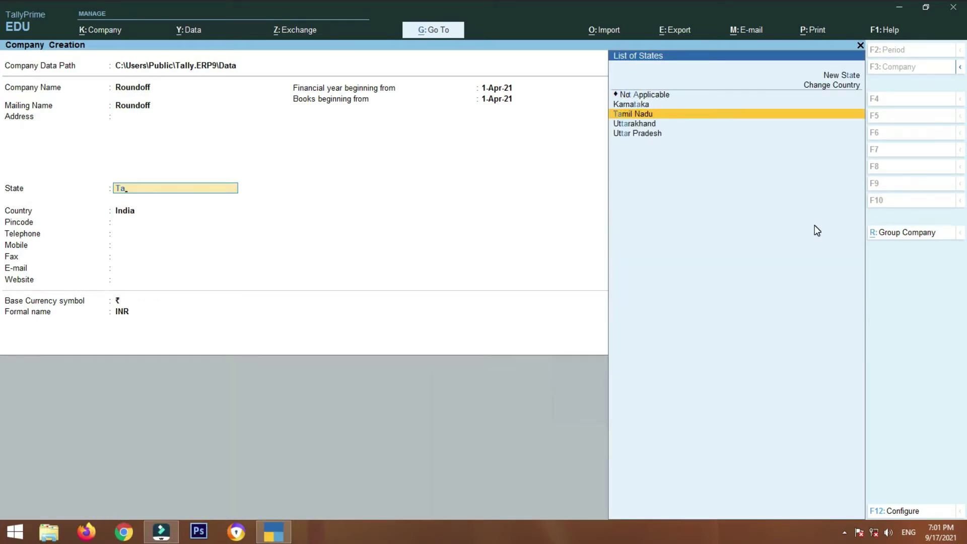
pyautogui.press('Return')
# Step: Keep the remaining company details, with year and books beginning 1-Apr-21 and currency INR, and save the company
pyautogui.press('Return')
pyautogui.press('Return')
pyautogui.press('Return')
pyautogui.press('Return')
pyautogui.press('Return')
pyautogui.press('Return')
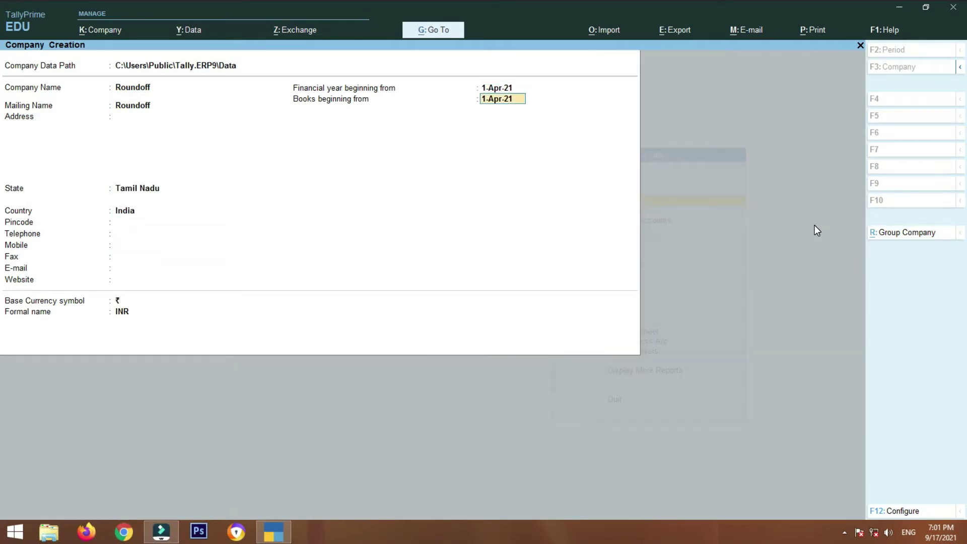
pyautogui.press('Return')
pyautogui.press('Return')
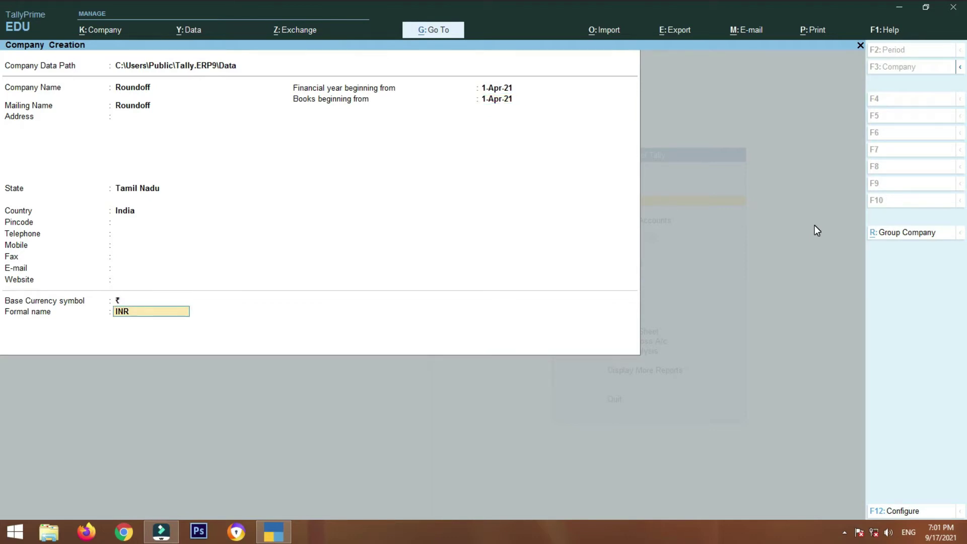
pyautogui.press('Return')
pyautogui.press('Return')
pyautogui.click(365, 133)
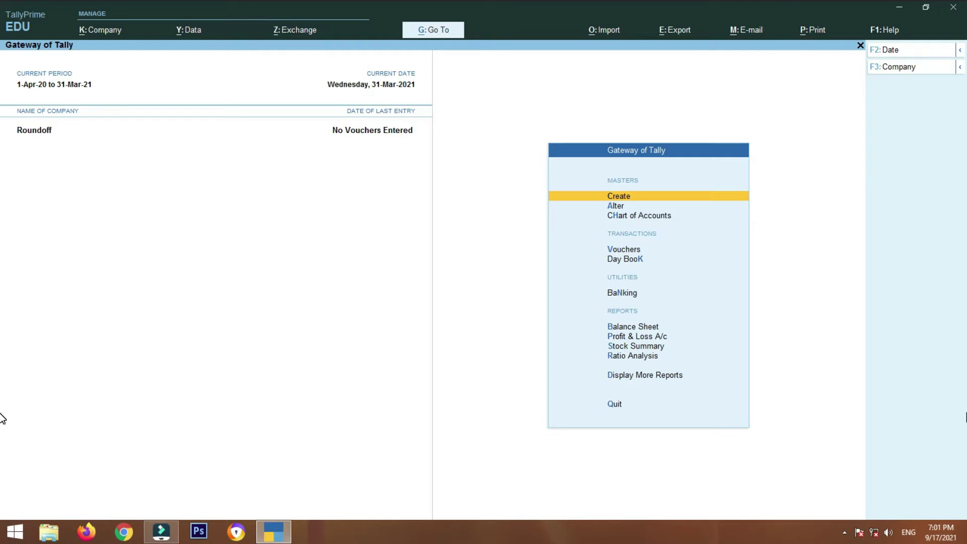
# Step: Start a new ledger named Purchase under the Purchase Accounts group
pyautogui.press('Return')
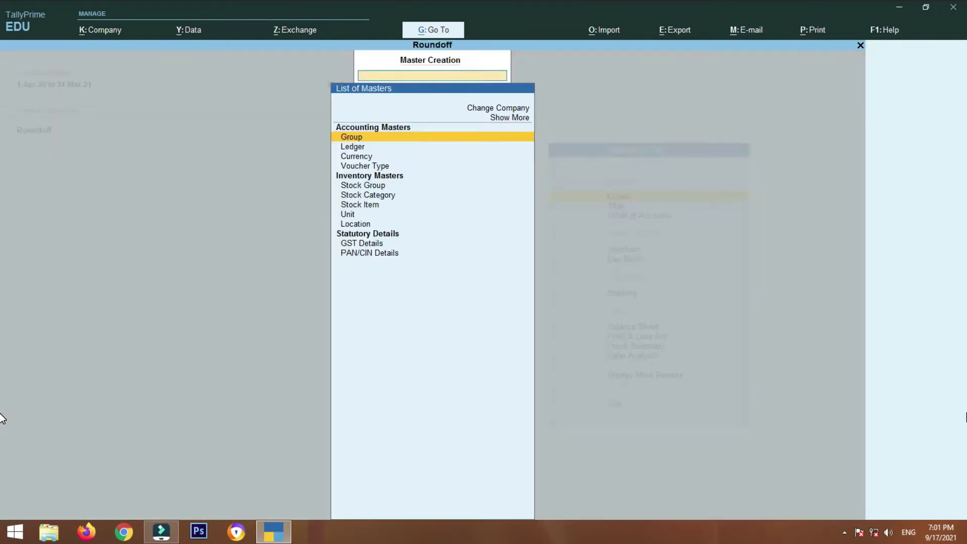
pyautogui.press('Down')
pyautogui.press('Return')
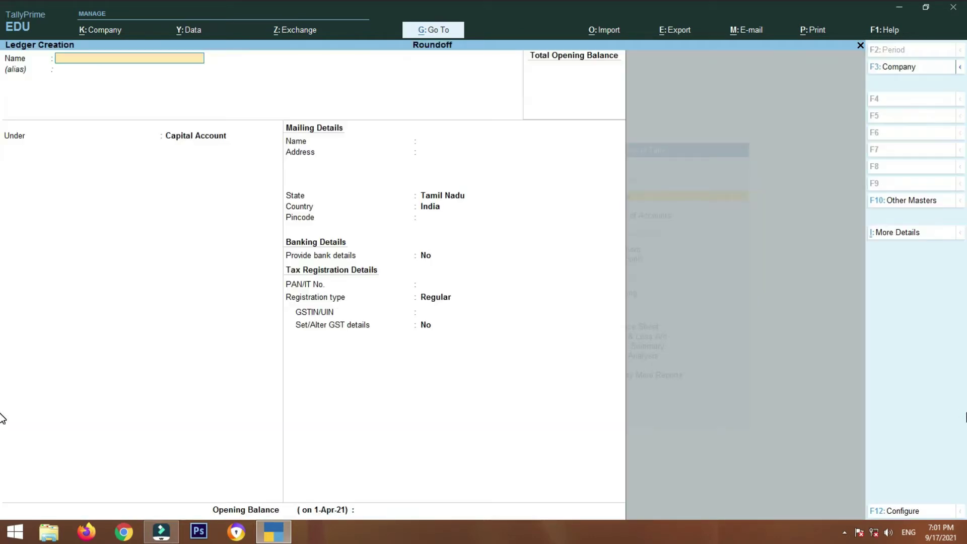
pyautogui.write('Purchase')
pyautogui.press('Return')
pyautogui.press('Return')
pyautogui.write('Pu')
pyautogui.press('Return')
pyautogui.press('Return')
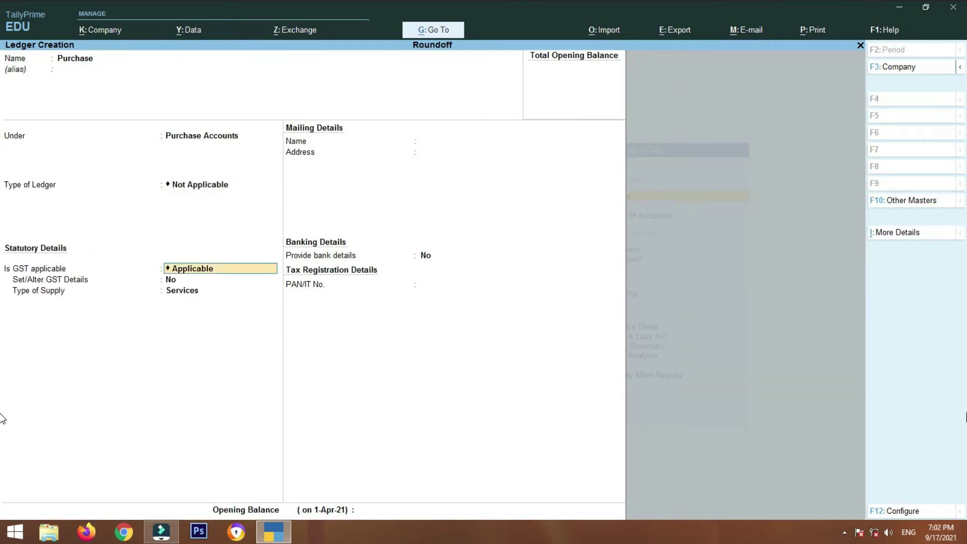
# Step: Keep the Purchase ledger's type as Not Applicable, set GST to Not Applicable and save the ledger
pyautogui.press('BackSpace')
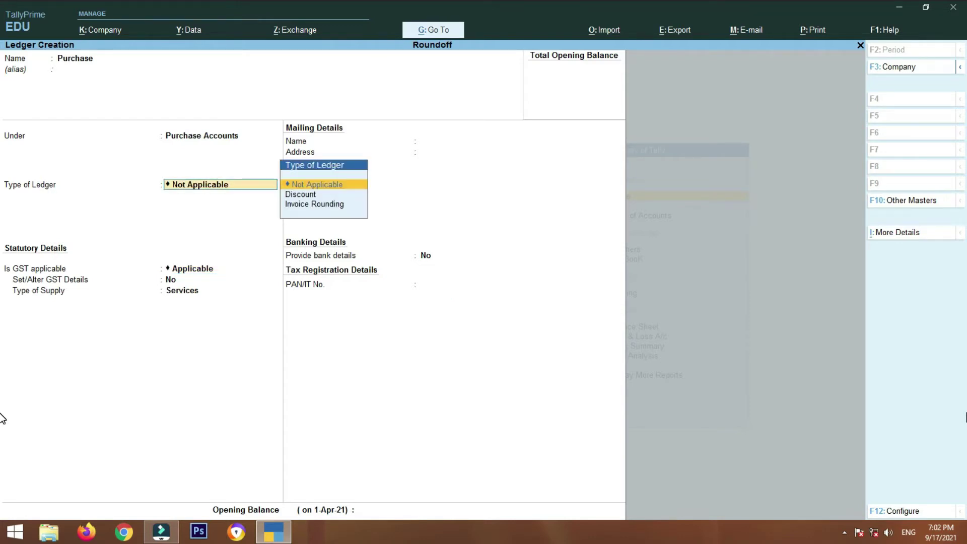
pyautogui.press('Return')
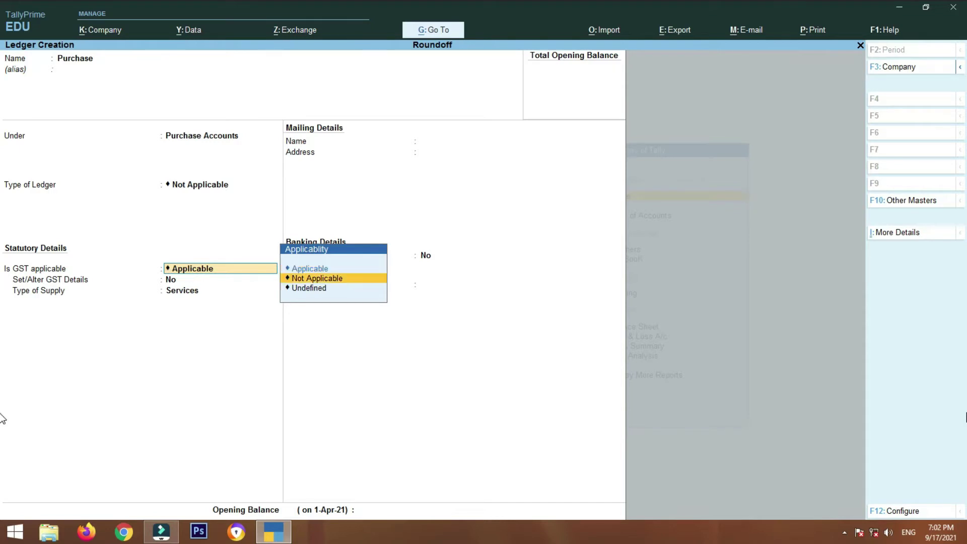
pyautogui.press('Down')
pyautogui.press('Return')
pyautogui.press('Return')
pyautogui.press('Return')
pyautogui.press('Return')
# Step: Start another ledger named Sales under the Sales Accounts group
pyautogui.write('As')
pyautogui.press('BackSpace')
pyautogui.press('BackSpace')
pyautogui.write('Sales')
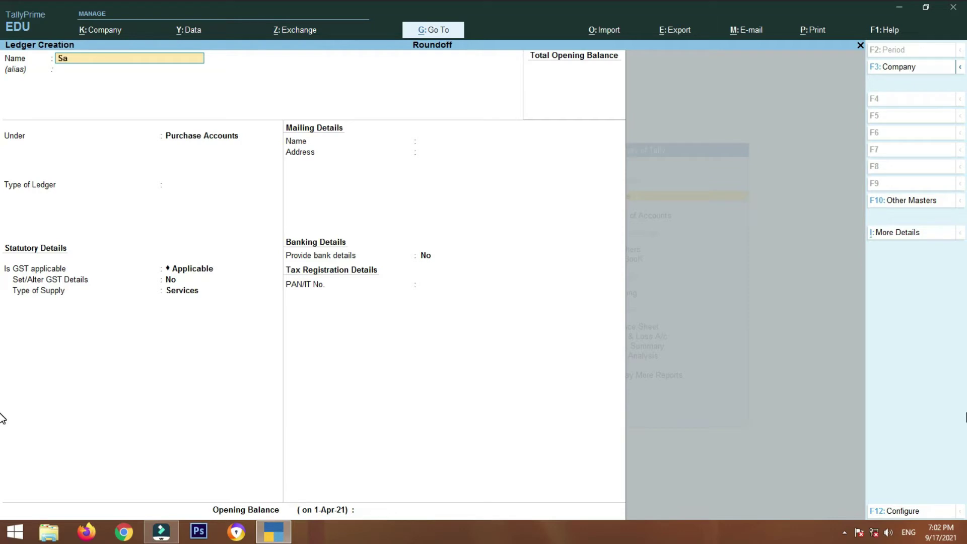
pyautogui.press('Return')
pyautogui.press('Return')
pyautogui.write('Sale')
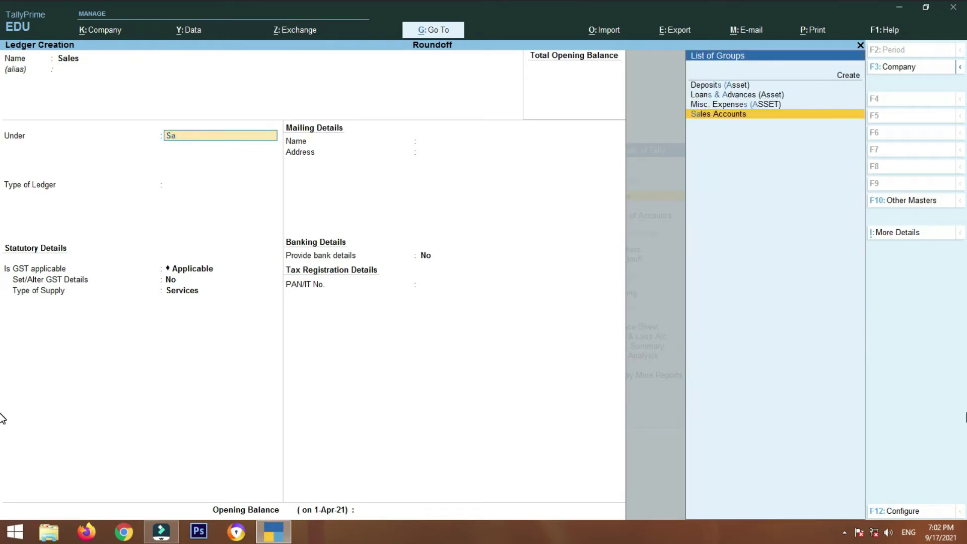
pyautogui.press('Return')
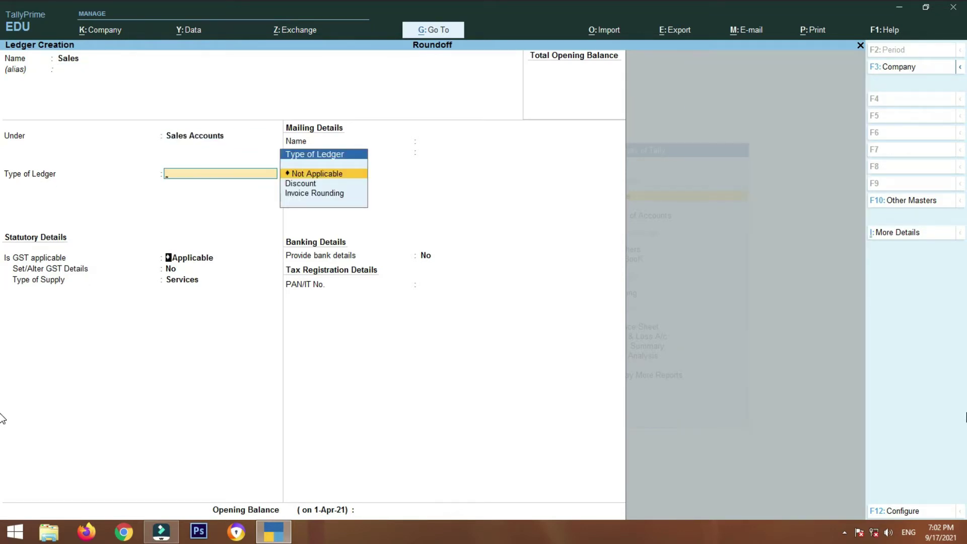
# Step: Set the Sales ledger's type and GST applicability to Not Applicable, save it and leave ledger creation
pyautogui.press('Return')
pyautogui.press('Return')
pyautogui.press('BackSpace')
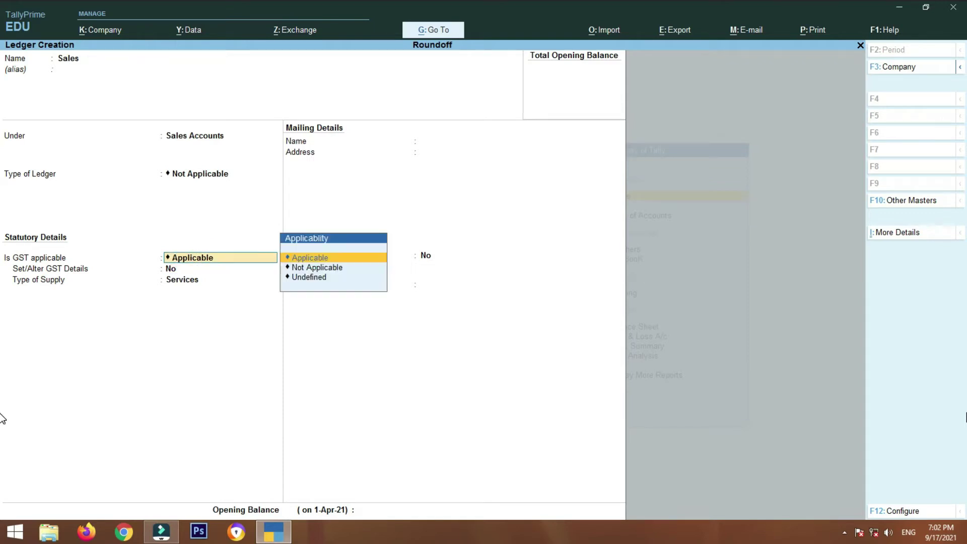
pyautogui.press('Down')
pyautogui.press('Return')
pyautogui.press('Return')
pyautogui.press('Return')
pyautogui.press('Return')
pyautogui.press('Return')
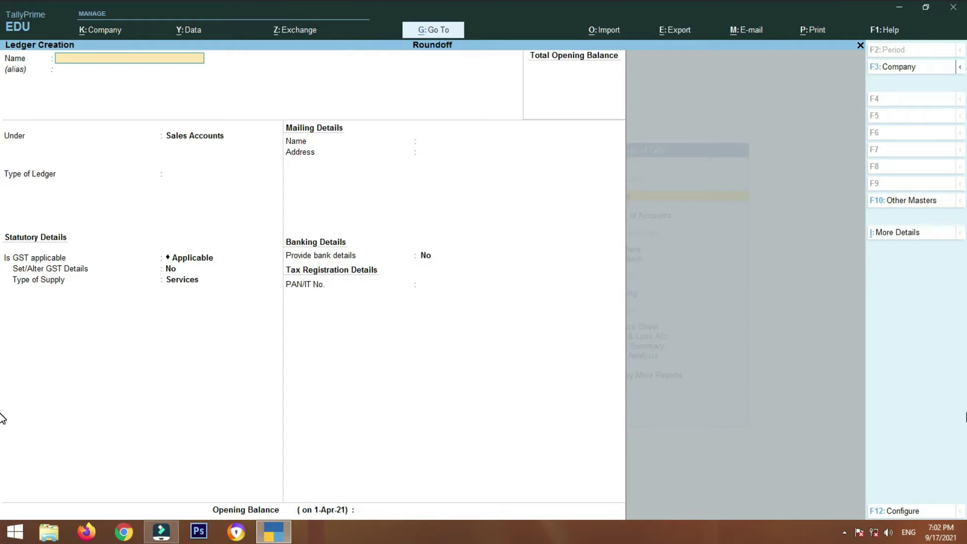
pyautogui.press('Escape')
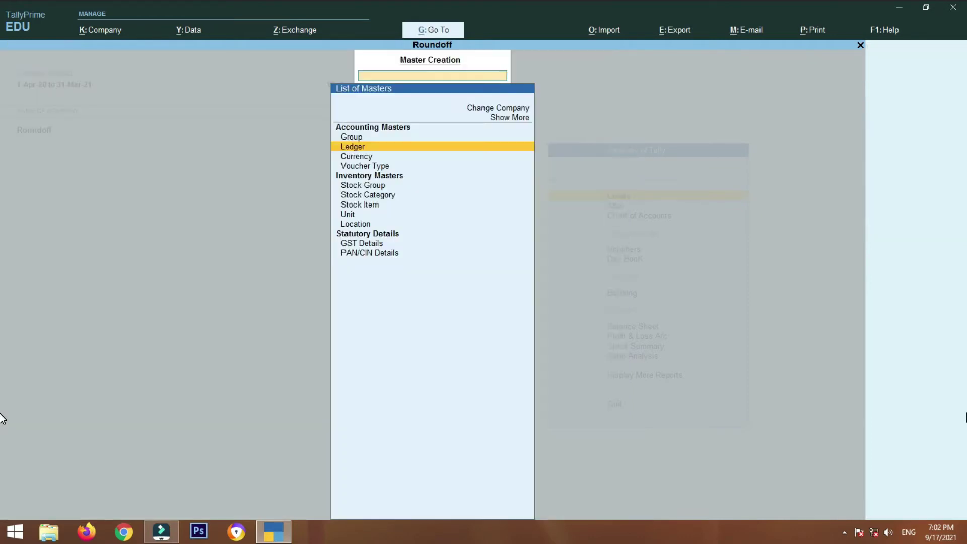
# Step: Start a simple unit of measure with symbol nos and formal name Numbers
pyautogui.press('Down')
pyautogui.press('Down')
pyautogui.press('Down')
pyautogui.press('Down')
pyautogui.press('Down')
pyautogui.press('Down')
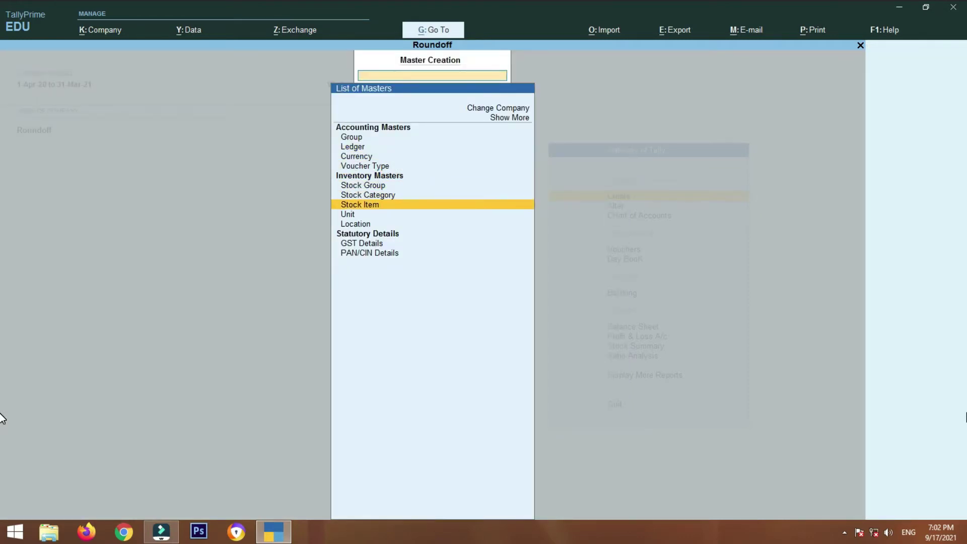
pyautogui.press('Return')
pyautogui.write('nos')
pyautogui.press('Return')
pyautogui.write('Numbers')
pyautogui.press('Return')
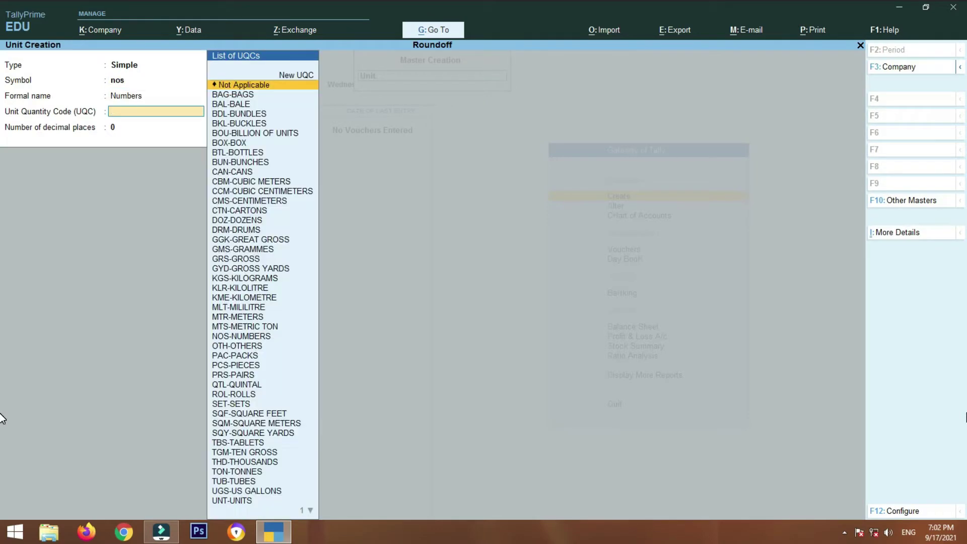
# Step: Set the unit's quantity code to NOS-NUMBERS, keep 0 decimal places and save the unit
pyautogui.write('nos')
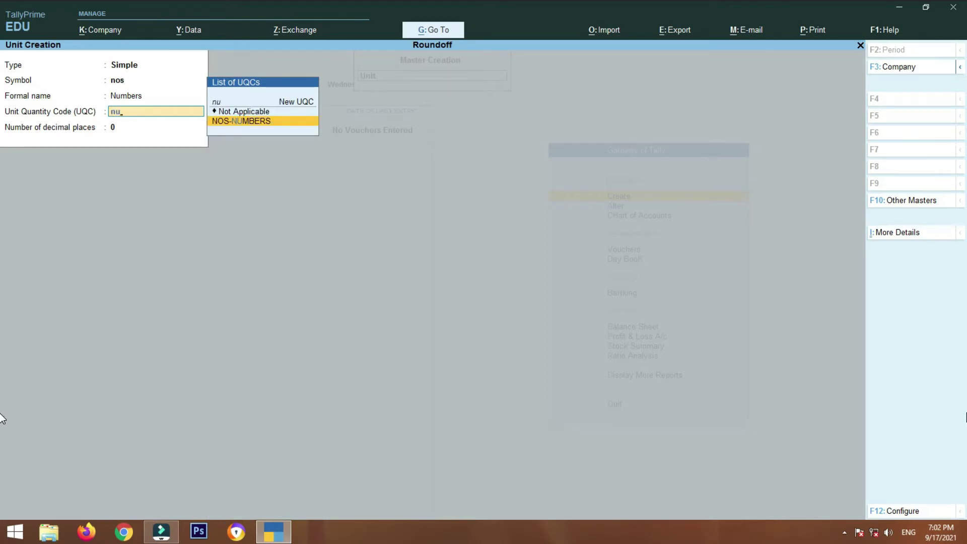
pyautogui.press('Return')
pyautogui.press('Return')
pyautogui.press('Return')
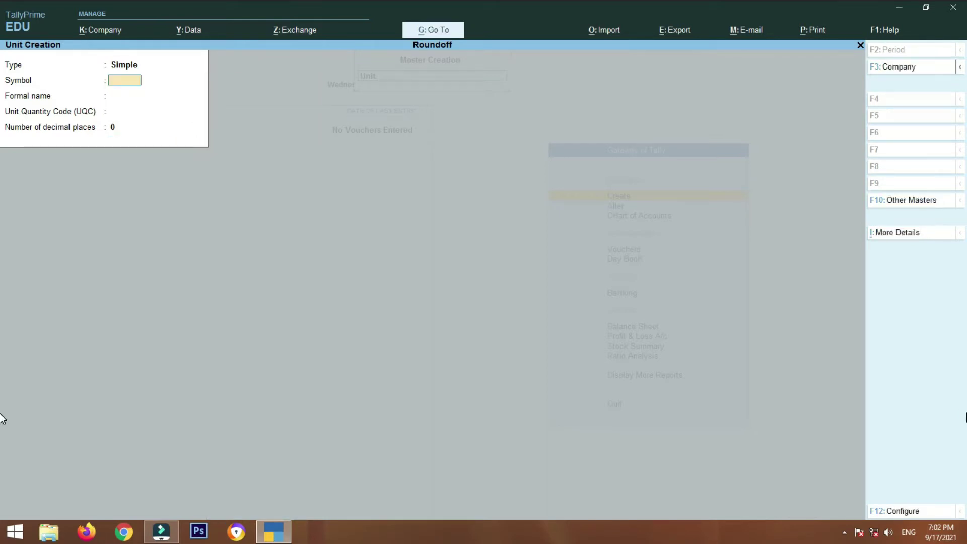
pyautogui.press('Escape')
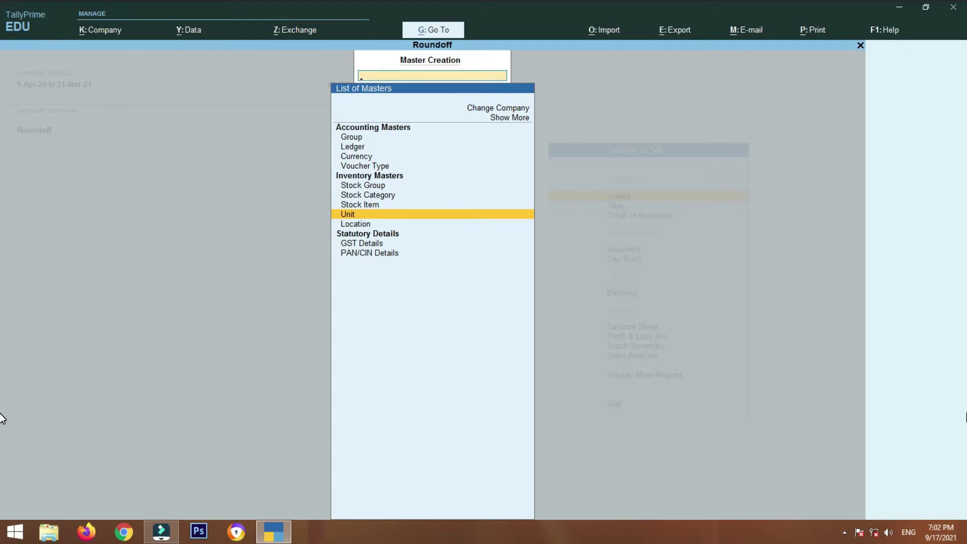
# Step: Create a stock group named Biscuts under Primary
pyautogui.press('Up')
pyautogui.press('Up')
pyautogui.press('Up')
pyautogui.press('Return')
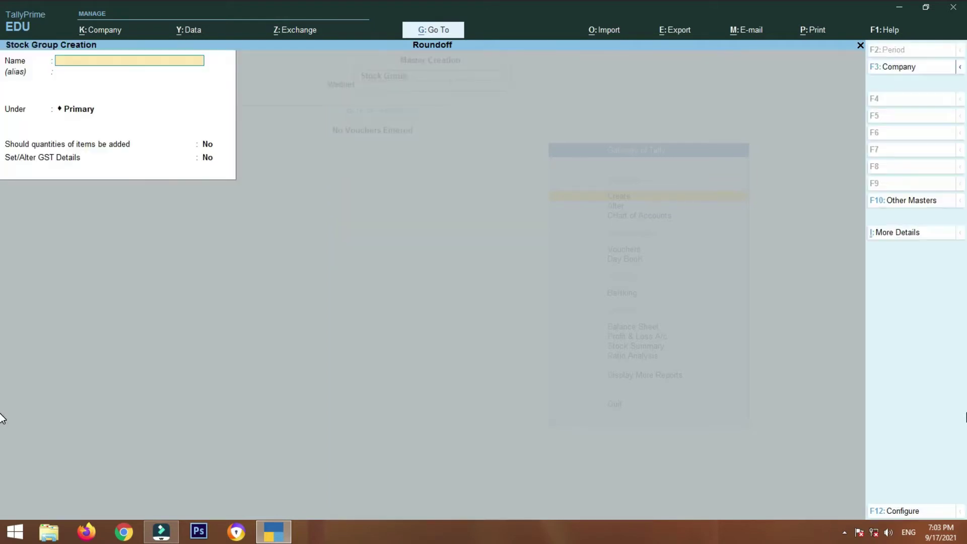
pyautogui.write('Biscvu')
pyautogui.press('BackSpace')
pyautogui.write('ui')
pyautogui.write('ts')
pyautogui.press('Return')
pyautogui.press('Return')
pyautogui.press('Return')
pyautogui.press('Return')
pyautogui.press('Return')
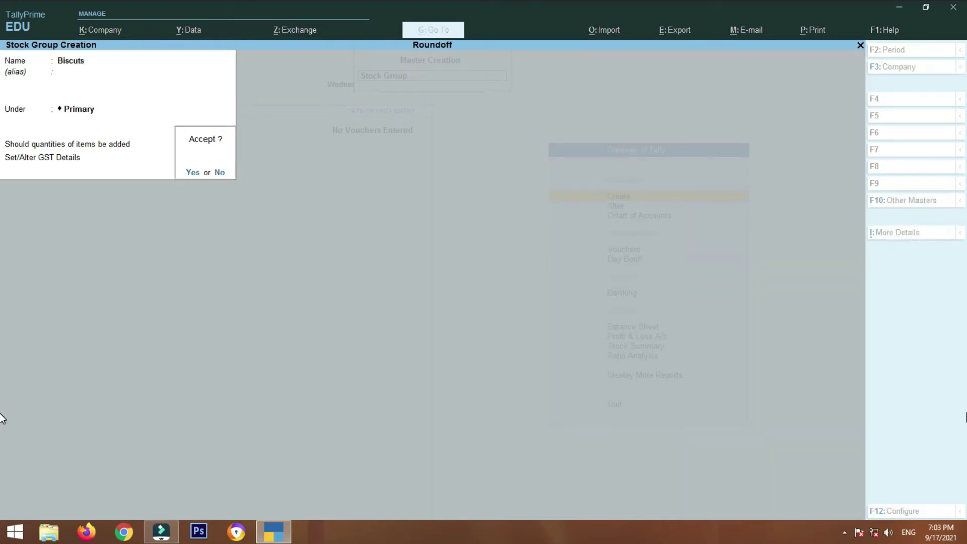
pyautogui.press('Return')
pyautogui.press('Escape')
# Step: Start a stock item named Oreo under the Biscuts group with nos as its unit
pyautogui.press('Return')
pyautogui.press('Down')
pyautogui.press('Down')
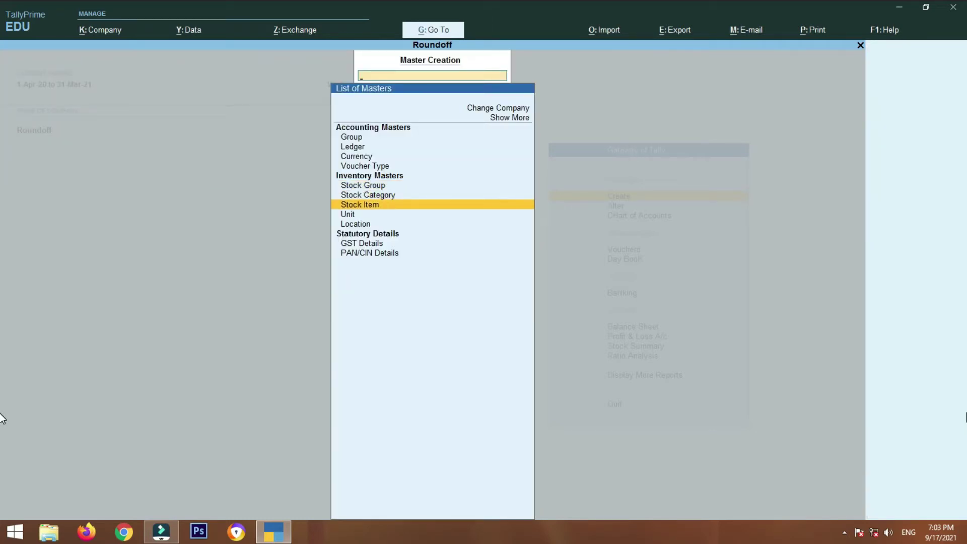
pyautogui.press('Return')
pyautogui.write('Oreo')
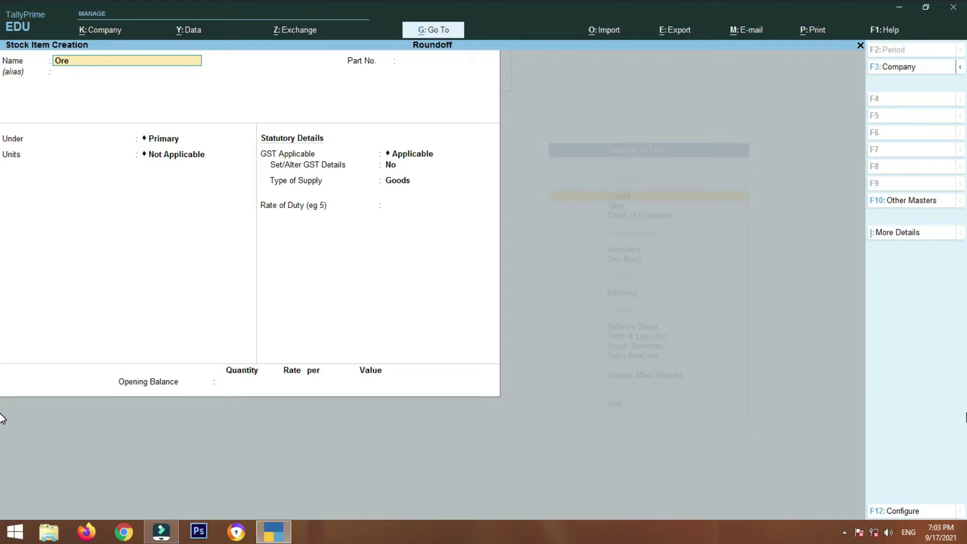
pyautogui.press('Return')
pyautogui.press('Return')
pyautogui.press('Return')
pyautogui.press('Down')
pyautogui.press('Return')
pyautogui.press('Down')
pyautogui.press('Return')
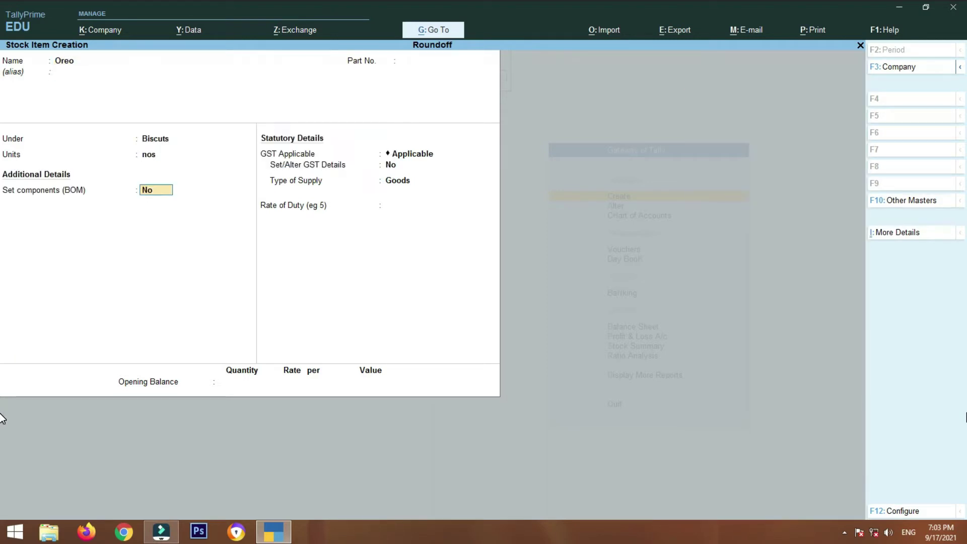
# Step: Keep the Oreo item's BOM and statutory defaults, leave the opening balance empty and save the item
pyautogui.press('Return')
pyautogui.press('Return')
pyautogui.press('Return')
pyautogui.press('Return')
pyautogui.press('Return')
pyautogui.press('Return')
pyautogui.press('Return')
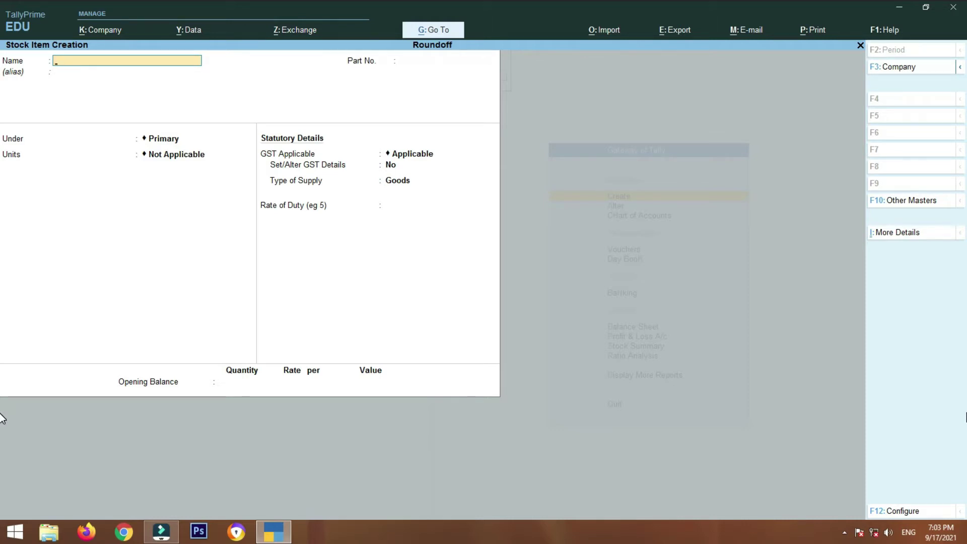
# Step: Start a stock item named Milkbikis under the Biscuts group with nos as its unit
pyautogui.write('Milkbikis')
pyautogui.press('Return')
pyautogui.press('Return')
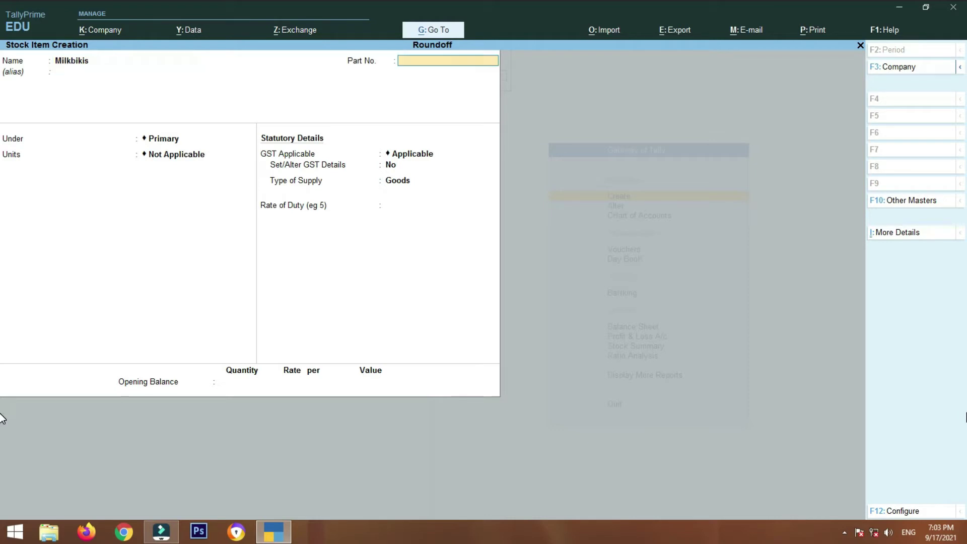
pyautogui.press('Return')
pyautogui.press('Down')
pyautogui.press('Return')
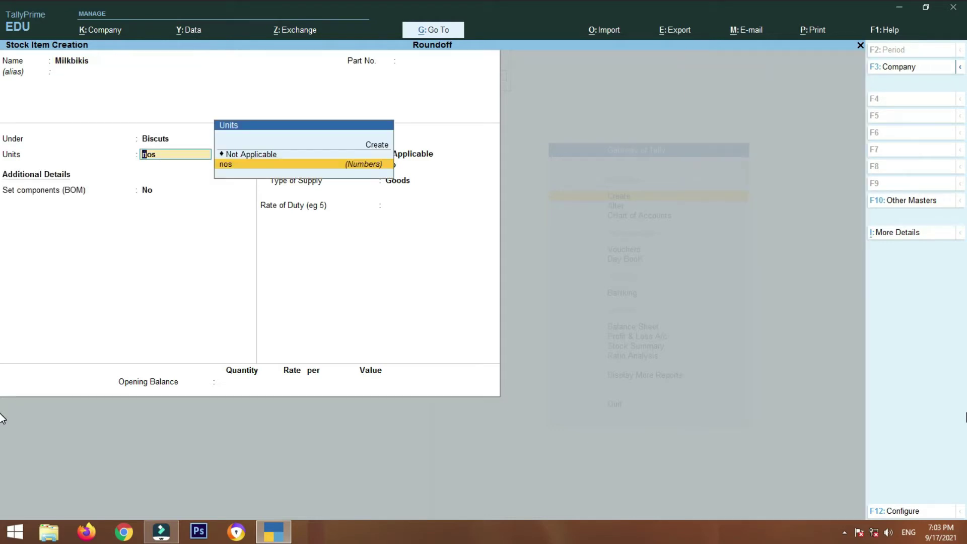
pyautogui.press('Return')
# Step: Keep the Milkbikis item's BOM and statutory defaults, leave the opening balance empty and save the item
pyautogui.press('Return')
pyautogui.press('Return')
pyautogui.press('Return')
pyautogui.press('Return')
pyautogui.press('Return')
pyautogui.press('Return')
pyautogui.press('Return')
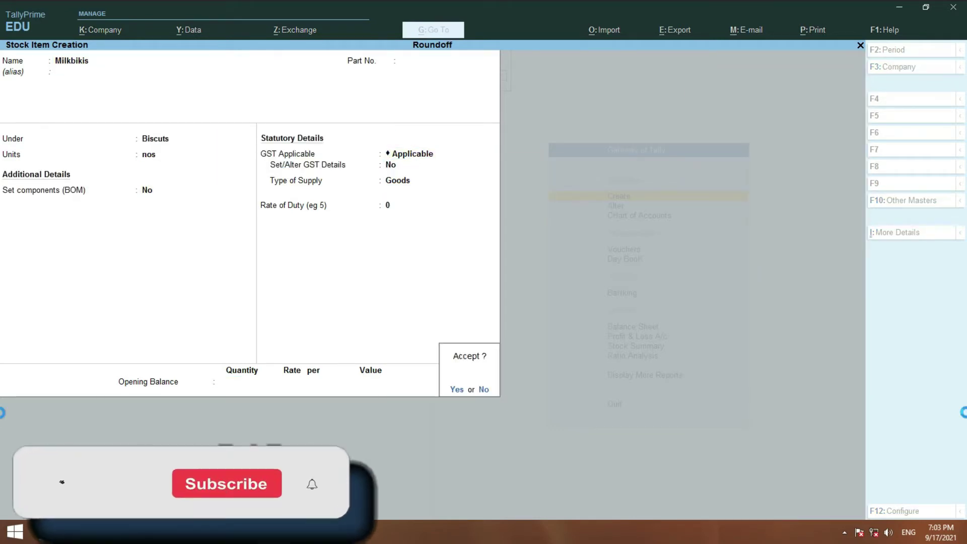
# Step: Start a stock item named 50/50 under the Biscuts group with nos as its unit
pyautogui.write('50/50')
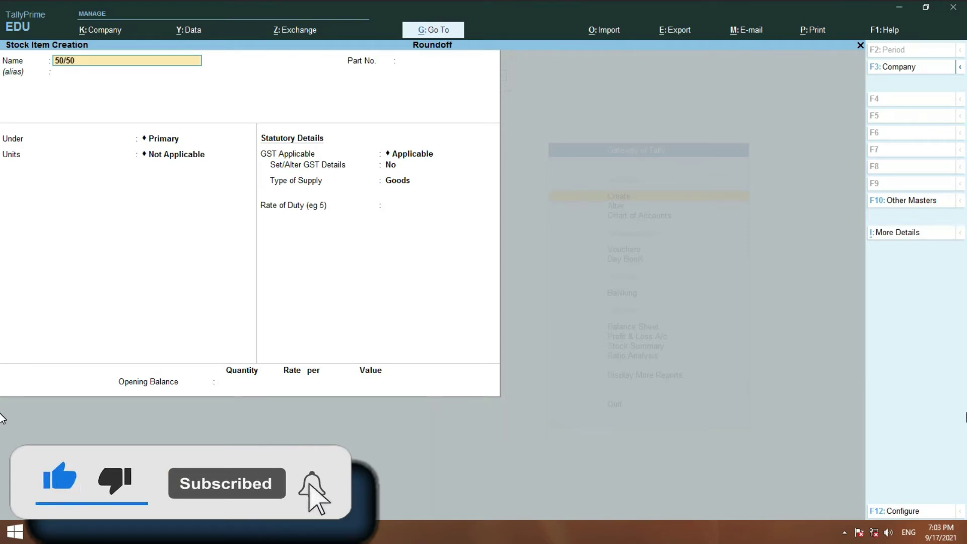
pyautogui.press('Return')
pyautogui.press('Return')
pyautogui.press('Return')
pyautogui.press('Down')
pyautogui.press('Return')
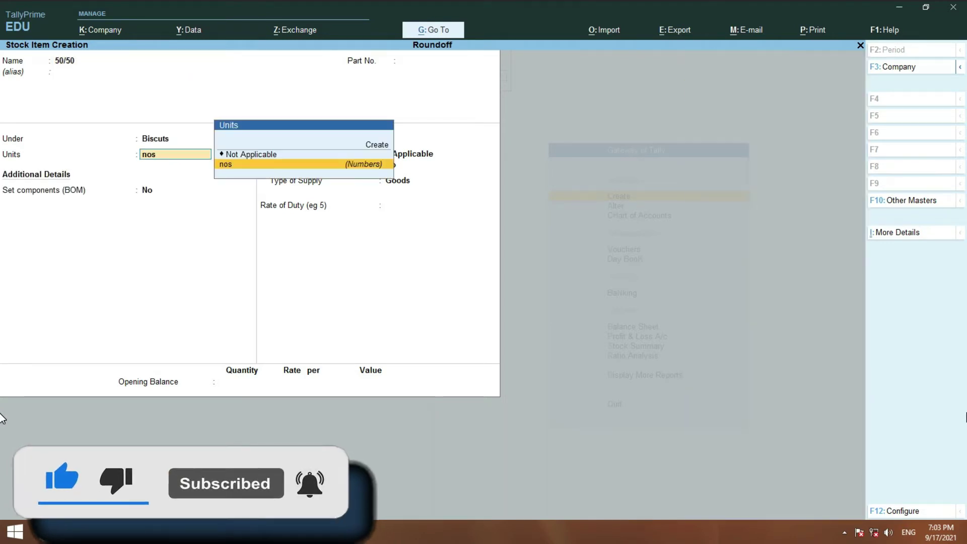
pyautogui.press('Return')
# Step: Keep the 50/50 item's BOM and statutory defaults, leave the opening balance empty and save the item
pyautogui.press('Return')
pyautogui.press('Return')
pyautogui.press('Return')
pyautogui.press('Return')
pyautogui.press('Return')
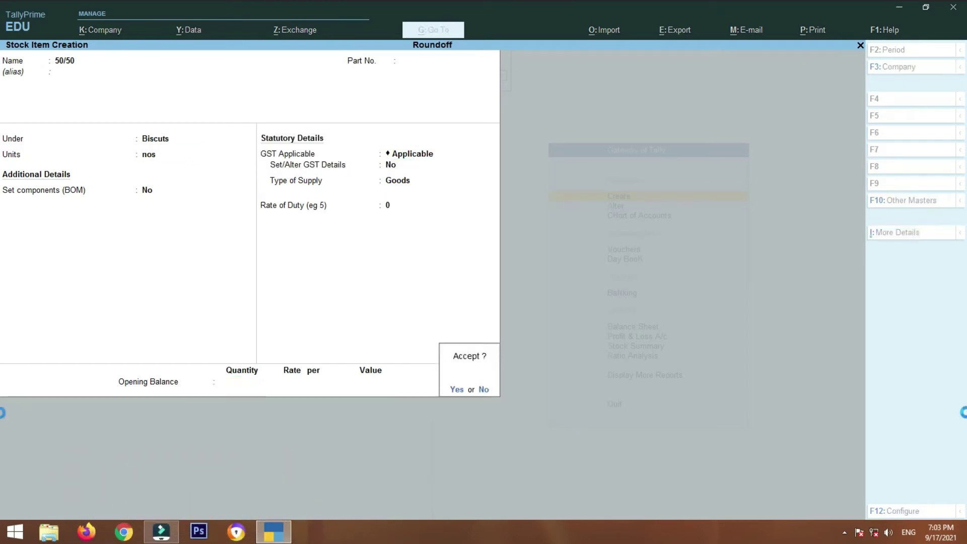
pyautogui.press('Return')
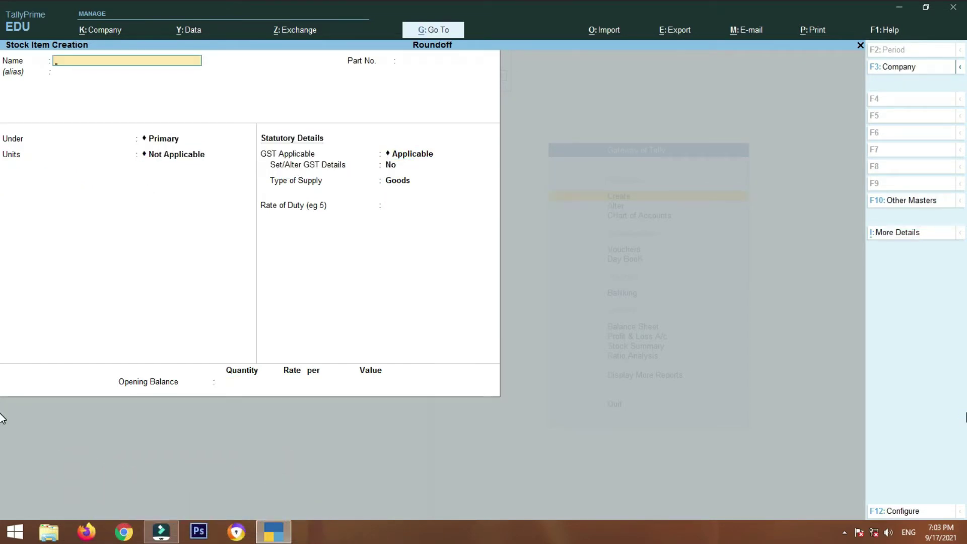
# Step: Start a stock item named Goodday under the Biscuts group with nos as its unit
pyautogui.write('Goodday')
pyautogui.press('Return')
pyautogui.press('Return')
pyautogui.press('Return')
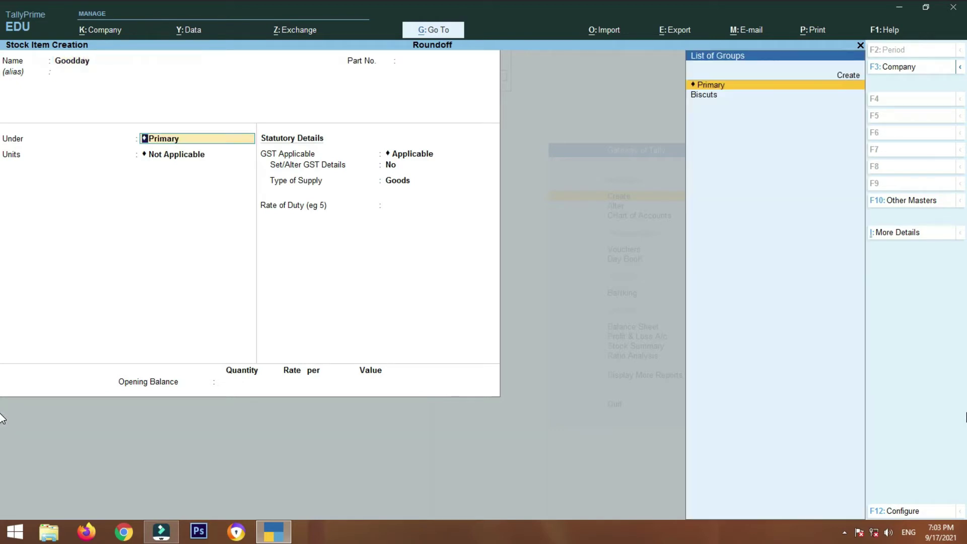
pyautogui.press('Return')
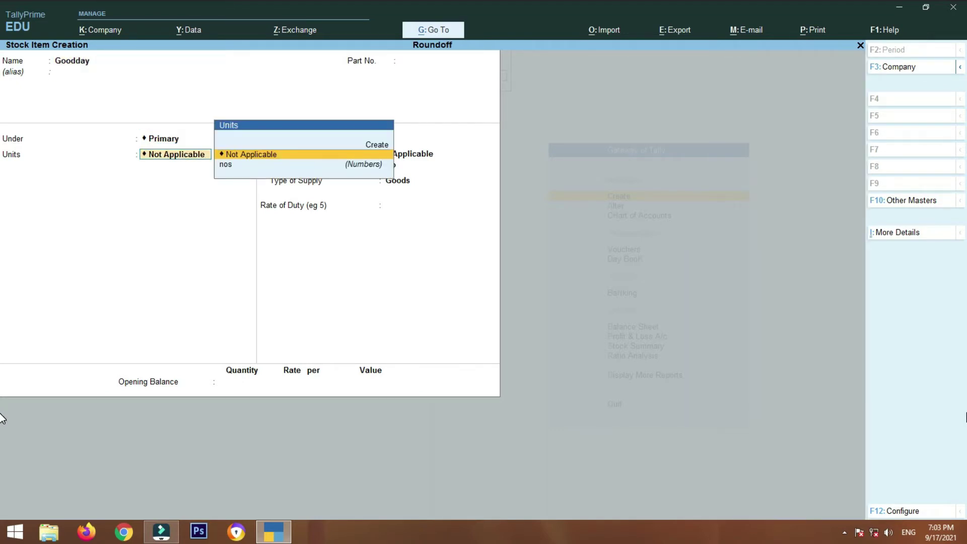
pyautogui.press('BackSpace')
pyautogui.press('Down')
pyautogui.press('Return')
pyautogui.press('Down')
pyautogui.press('Return')
# Step: Keep the Goodday item's BOM and statutory defaults, leave the opening balance empty and save the item
pyautogui.press('Return')
pyautogui.press('Return')
pyautogui.press('Return')
pyautogui.press('Return')
pyautogui.press('Return')
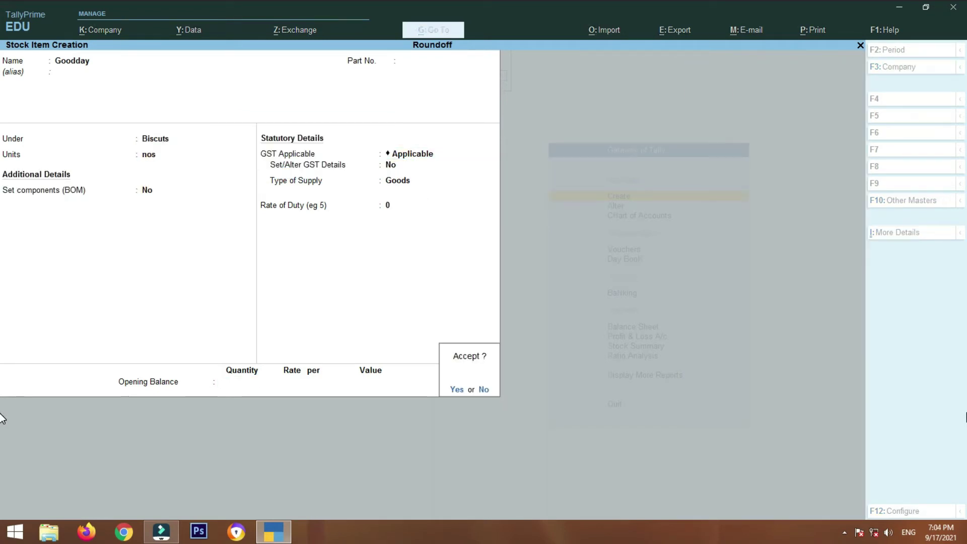
pyautogui.press('Return')
# Step: Leave master creation, return to the Gateway of Tally and select Chart of Accounts
pyautogui.press('Escape')
pyautogui.press('Return')
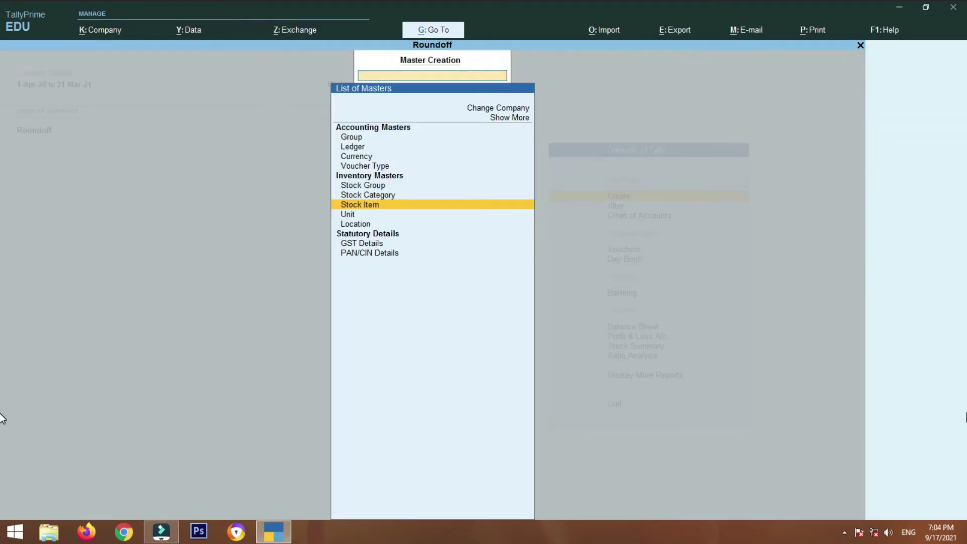
pyautogui.press('Escape')
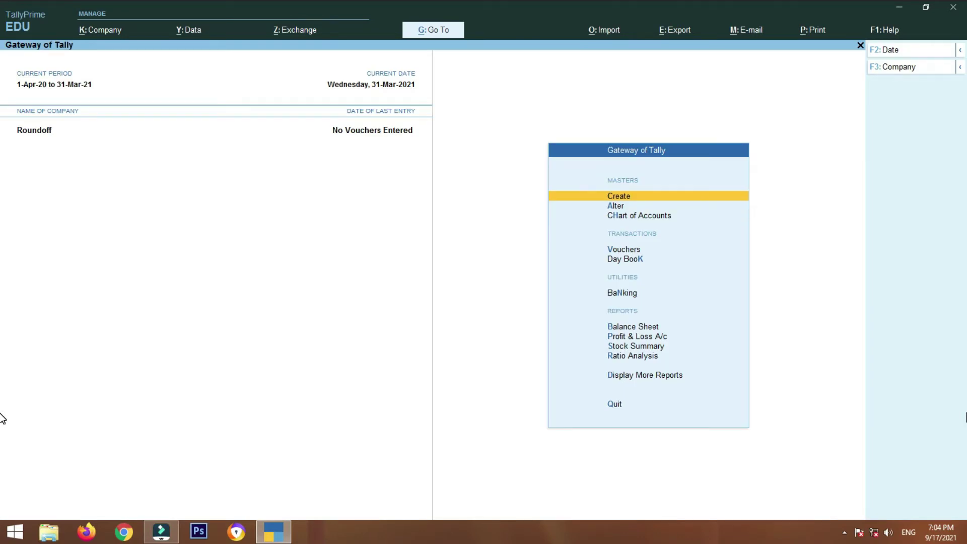
pyautogui.press('Down')
pyautogui.press('Down')
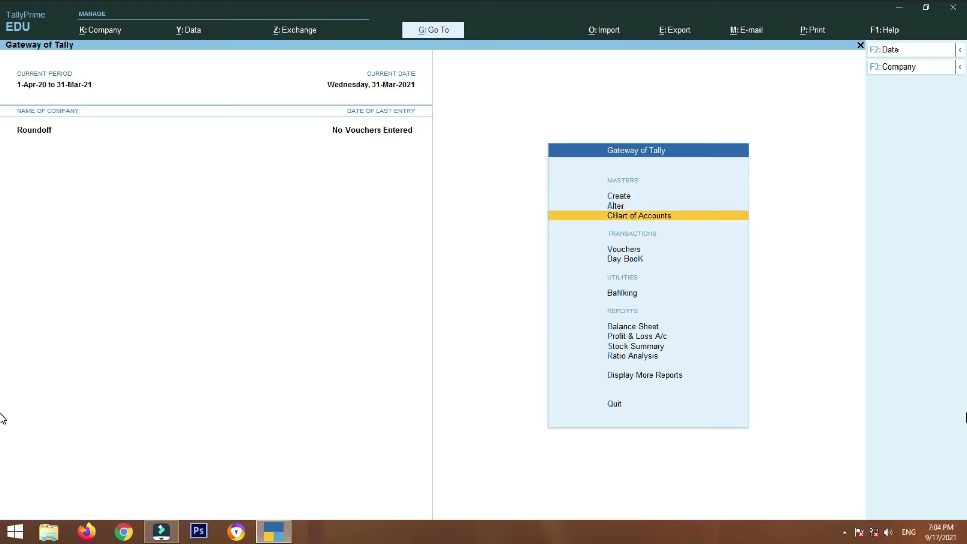
pyautogui.press('Return')
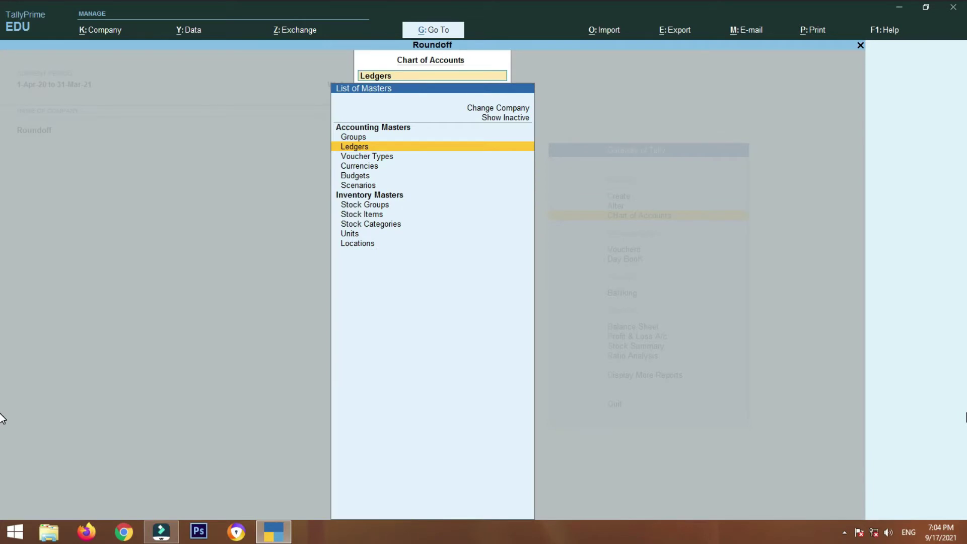
pyautogui.press('Down')
pyautogui.press('Down')
pyautogui.press('Down')
pyautogui.press('Down')
pyautogui.press('Down')
pyautogui.press('BackSpace')
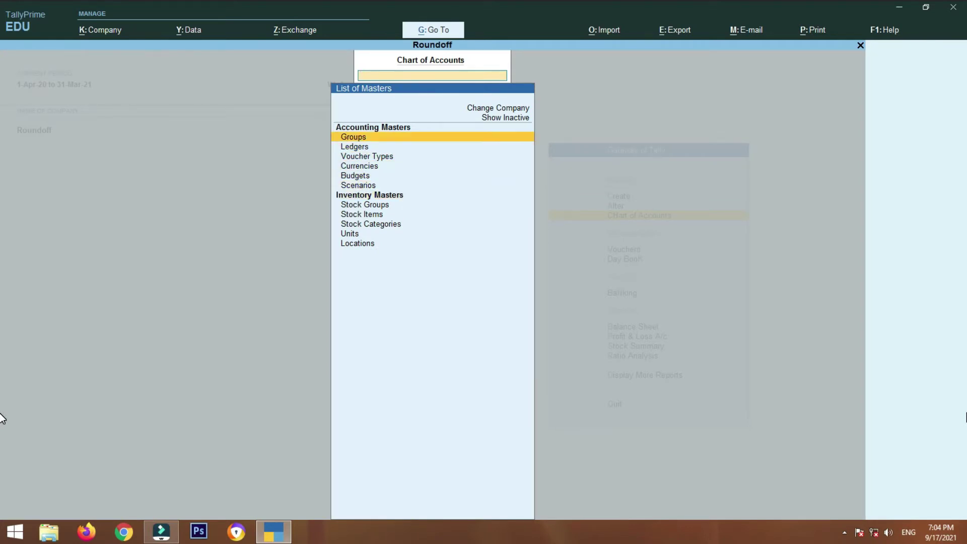
pyautogui.press('Escape')
# Step: Open the list of voucher types in the Chart of Accounts
pyautogui.press('Return')
pyautogui.press('Down')
pyautogui.press('Return')
# Step: Open the Purchase voucher type for alteration from the list of voucher types
pyautogui.press('Down')
pyautogui.press('Down')
pyautogui.press('Down')
pyautogui.press('Down')
pyautogui.press('Down')
pyautogui.press('Down')
pyautogui.press('Down')
pyautogui.press('Down')
pyautogui.press('Down')
pyautogui.press('Down')
pyautogui.press('Down')
pyautogui.press('Down')
pyautogui.press('Down')
pyautogui.press('Down')
pyautogui.press('Down')
pyautogui.press('Down')
pyautogui.press('Down')
pyautogui.press('Down')
pyautogui.press('Down')
pyautogui.press('Down')
pyautogui.press('Down')
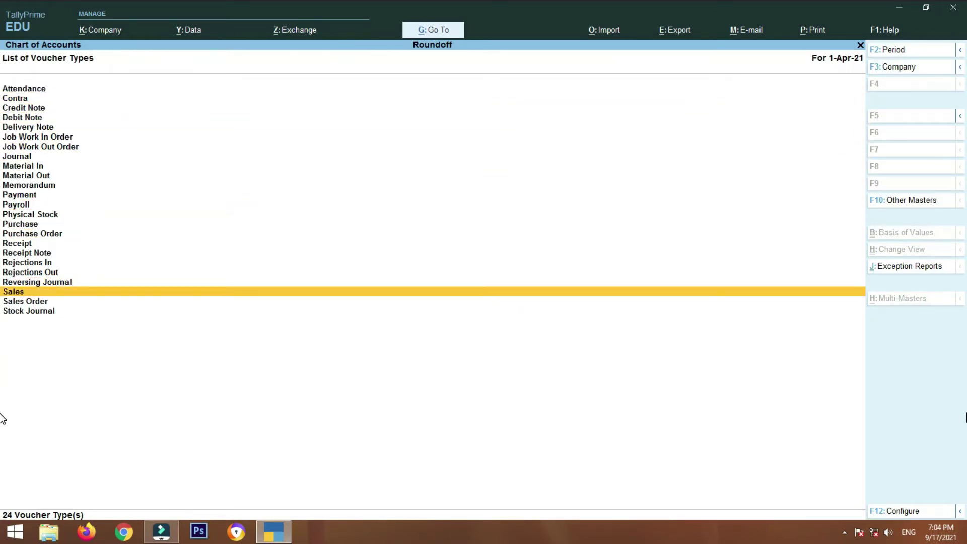
pyautogui.press('Up')
pyautogui.press('Up')
pyautogui.press('Up')
pyautogui.press('Up')
pyautogui.press('Up')
pyautogui.press('Up')
pyautogui.press('Up')
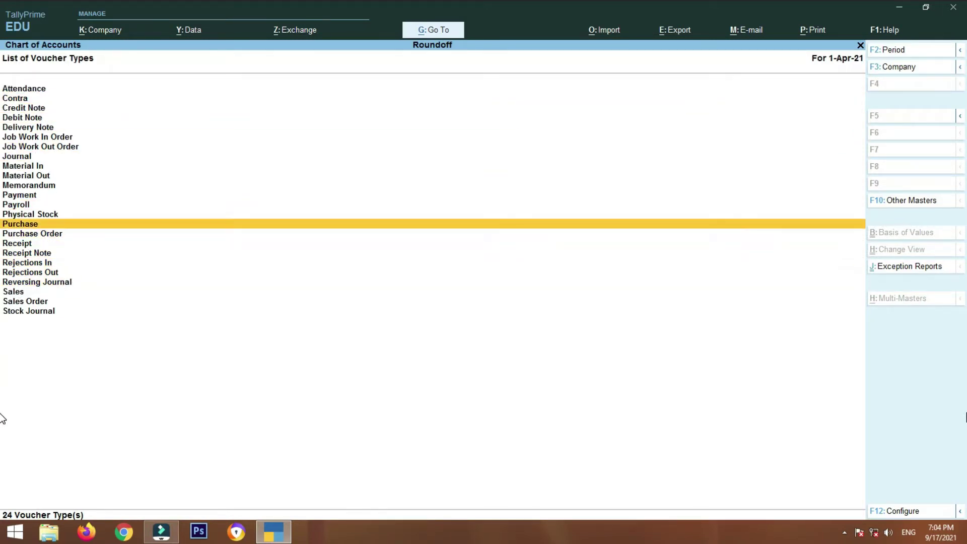
pyautogui.press('Return')
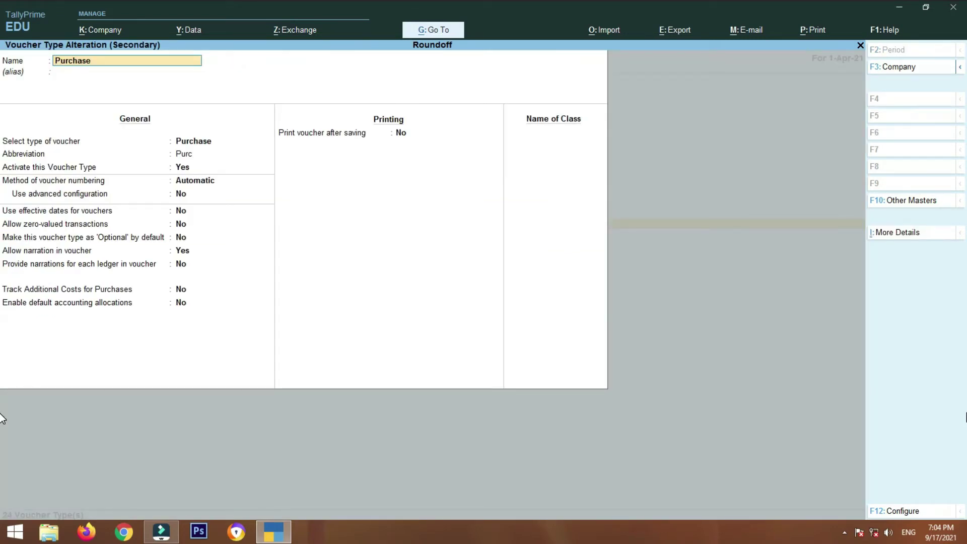
# Step: Keep the Purchase voucher type's general and printing settings and add a voucher class named Purchase
pyautogui.press('Return')
pyautogui.press('Return')
pyautogui.press('Return')
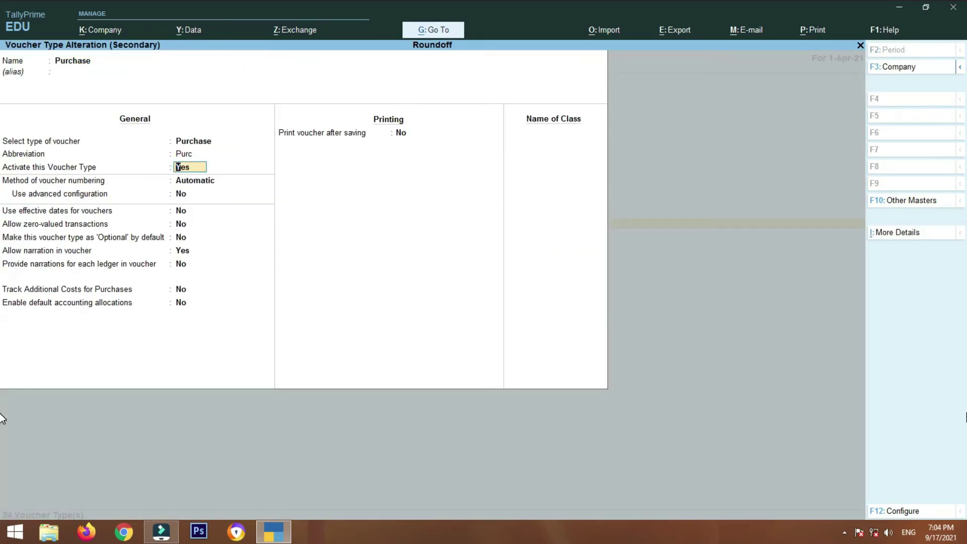
pyautogui.press('Return')
pyautogui.press('Return')
pyautogui.press('Return')
pyautogui.press('Return')
pyautogui.press('Return')
pyautogui.press('Return')
pyautogui.press('Return')
pyautogui.press('Return')
pyautogui.press('Return')
pyautogui.press('Return')
pyautogui.press('Return')
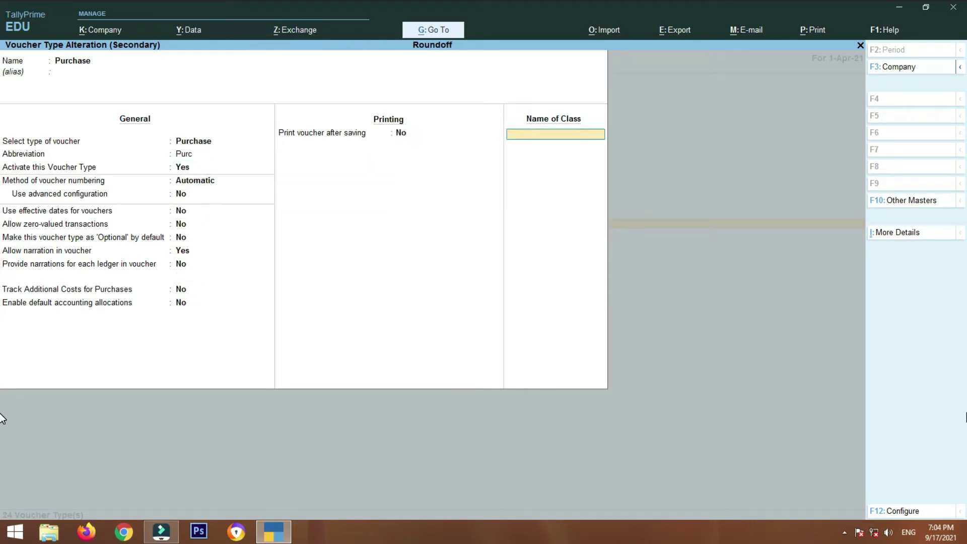
pyautogui.write('Purchase')
pyautogui.press('Return')
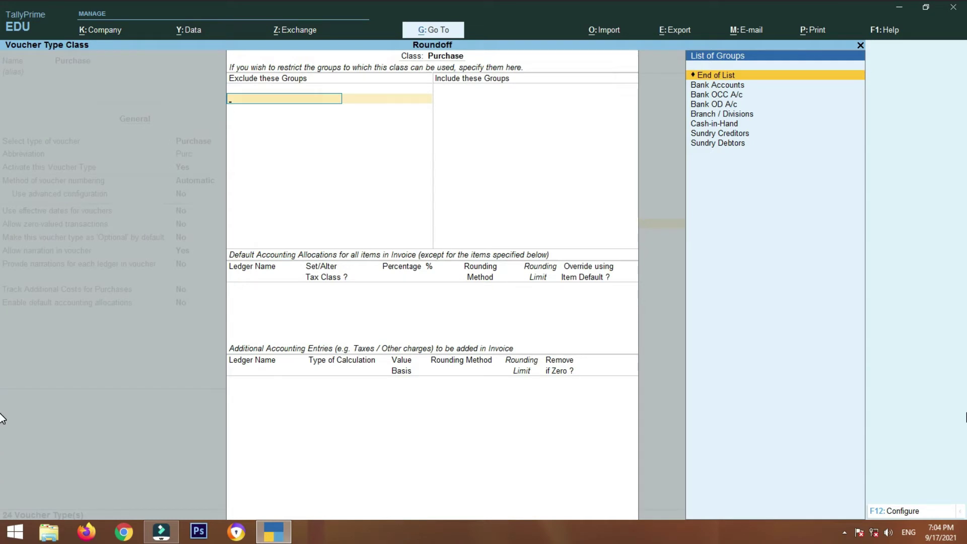
# Step: Exclude no groups from the Purchase class and include the Cash-in-Hand and Sundry Creditors groups
pyautogui.press('Return')
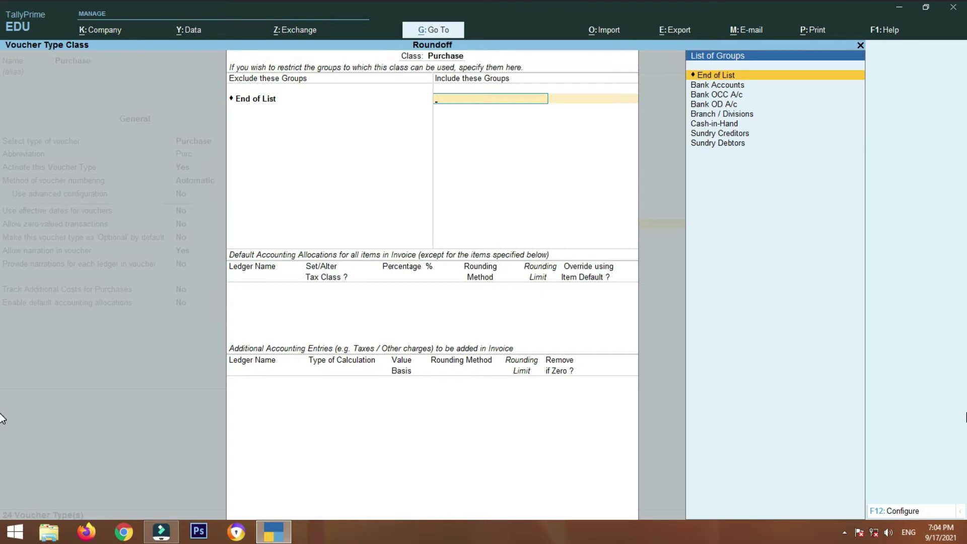
pyautogui.press('Down')
pyautogui.press('Down')
pyautogui.press('Down')
pyautogui.press('Down')
pyautogui.press('Down')
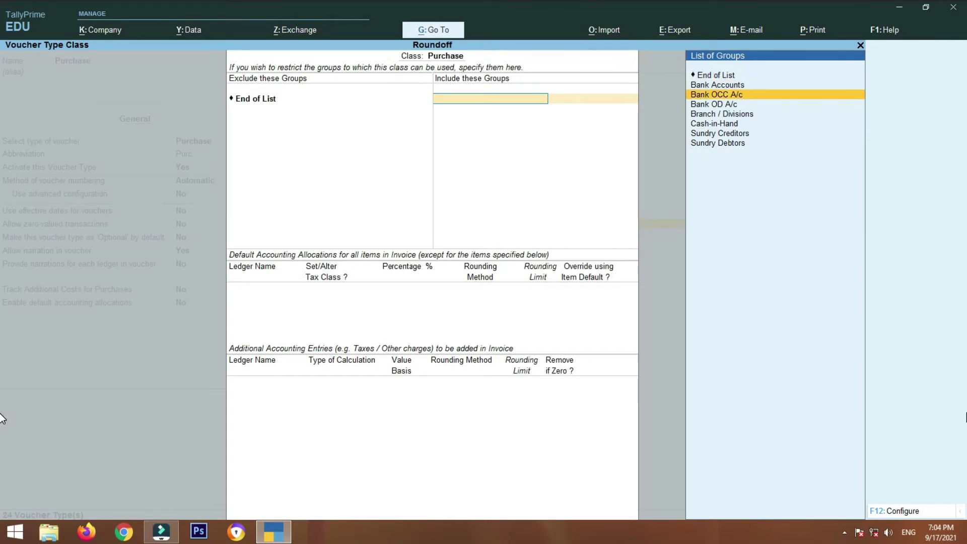
pyautogui.press('Return')
pyautogui.press('Down')
pyautogui.press('Down')
pyautogui.press('Down')
pyautogui.press('Down')
pyautogui.press('Down')
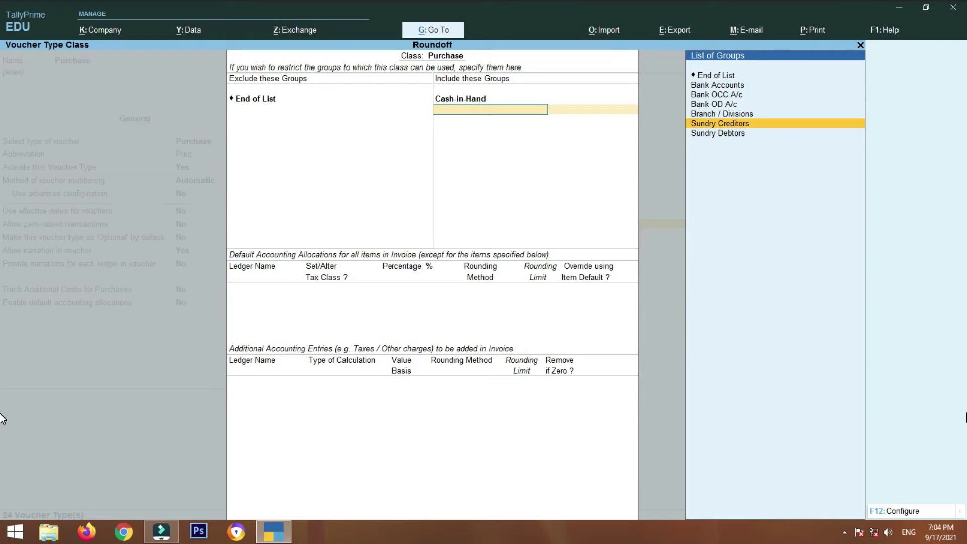
pyautogui.press('Return')
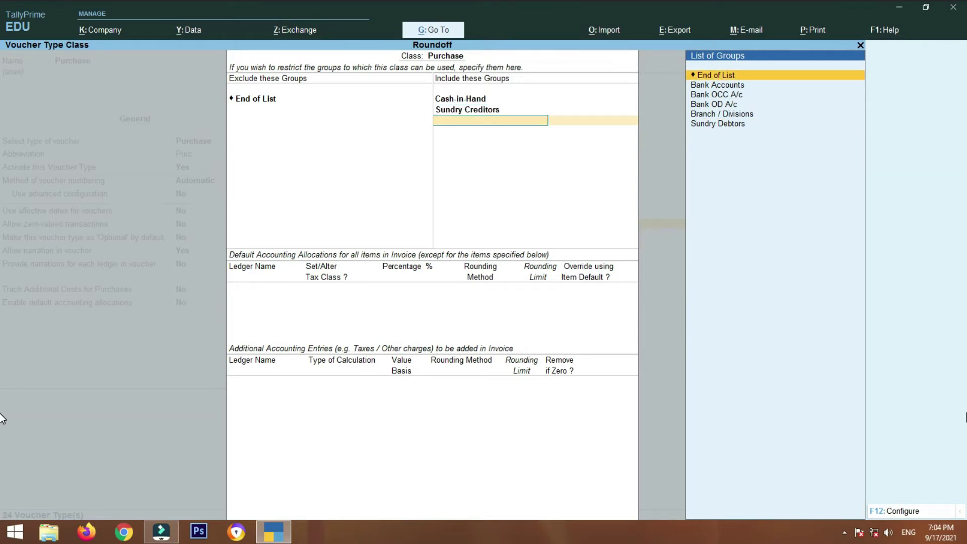
# Step: Add Sundry Debtors and Bank Accounts to the Purchase class's included groups and end the list
pyautogui.press('Down')
pyautogui.press('Down')
pyautogui.press('Down')
pyautogui.press('Down')
pyautogui.press('Down')
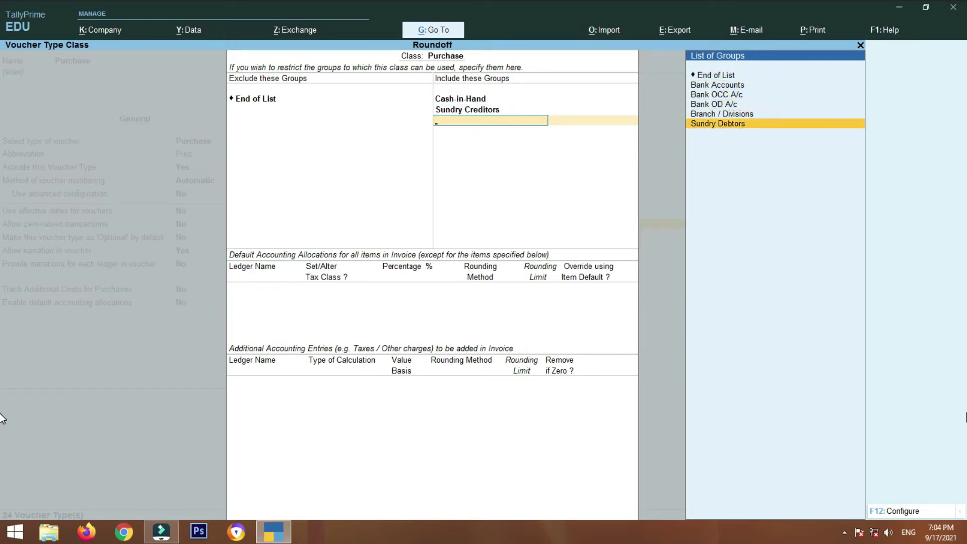
pyautogui.press('Return')
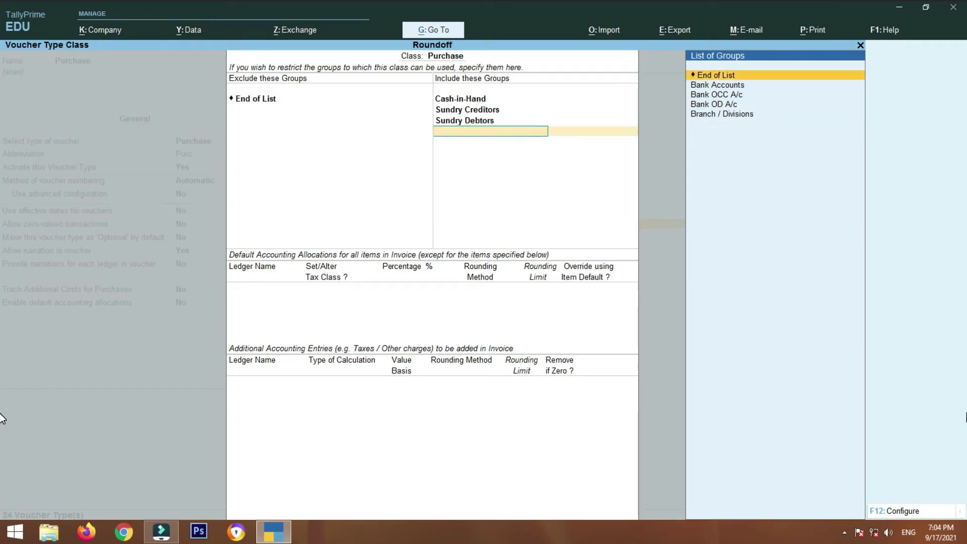
pyautogui.press('Down')
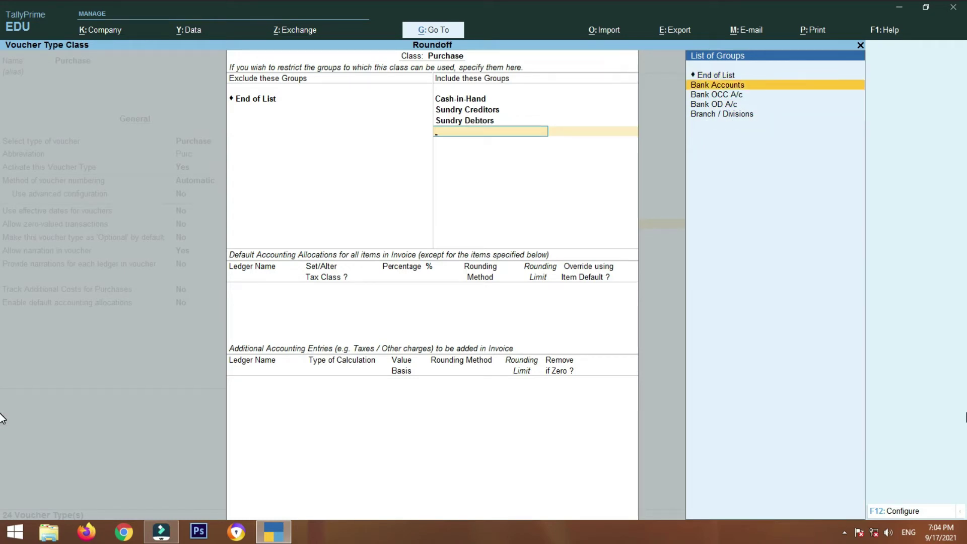
pyautogui.press('Return')
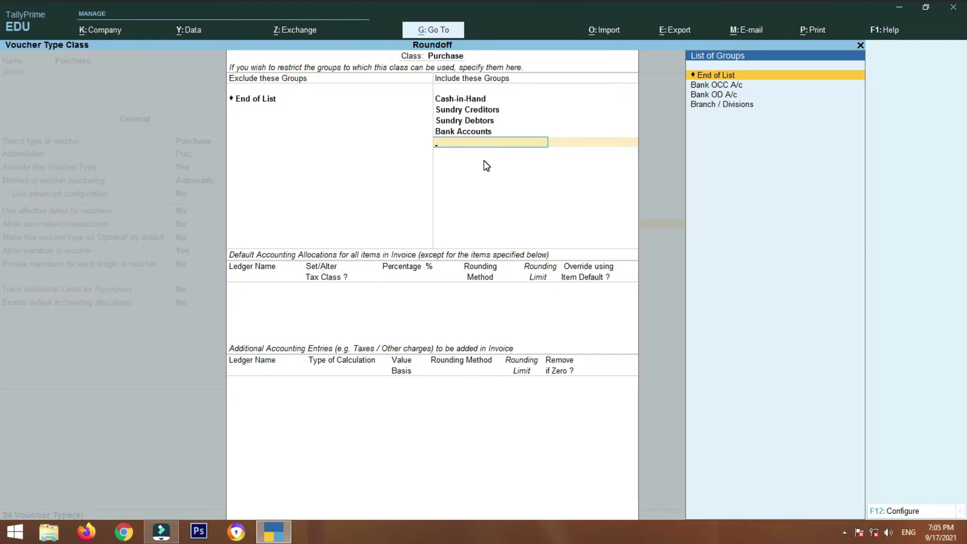
pyautogui.press('Return')
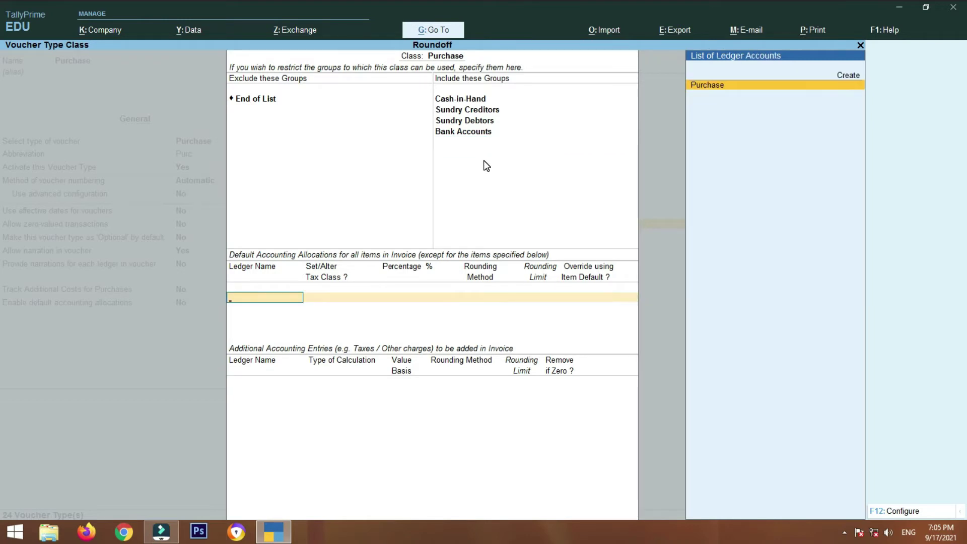
# Step: Set the class's default accounting allocation to the Purchase ledger at 100 %, without setting a tax class
pyautogui.press('Return')
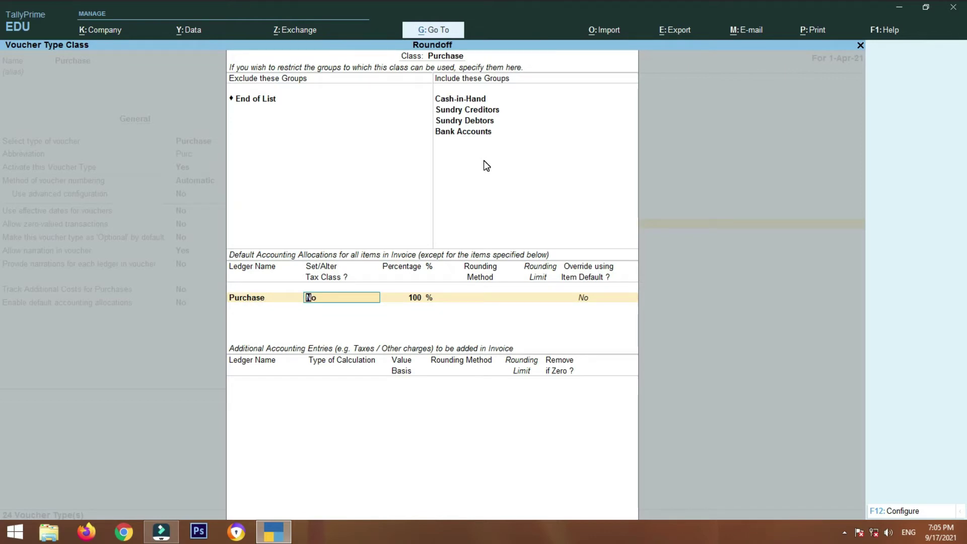
pyautogui.press('Return')
pyautogui.press('Return')
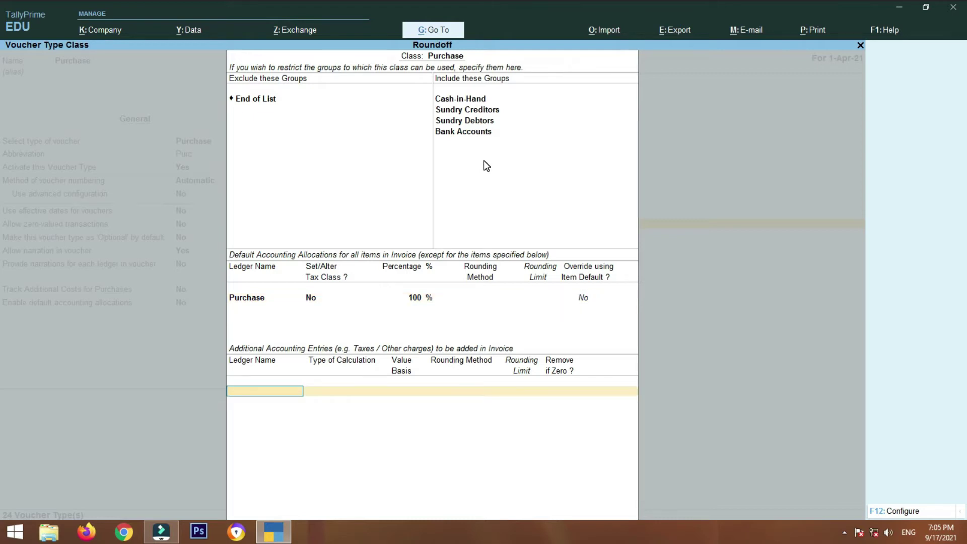
# Step: Start a new ledger named Roundoff for the class's additional accounting entries
pyautogui.write('r')
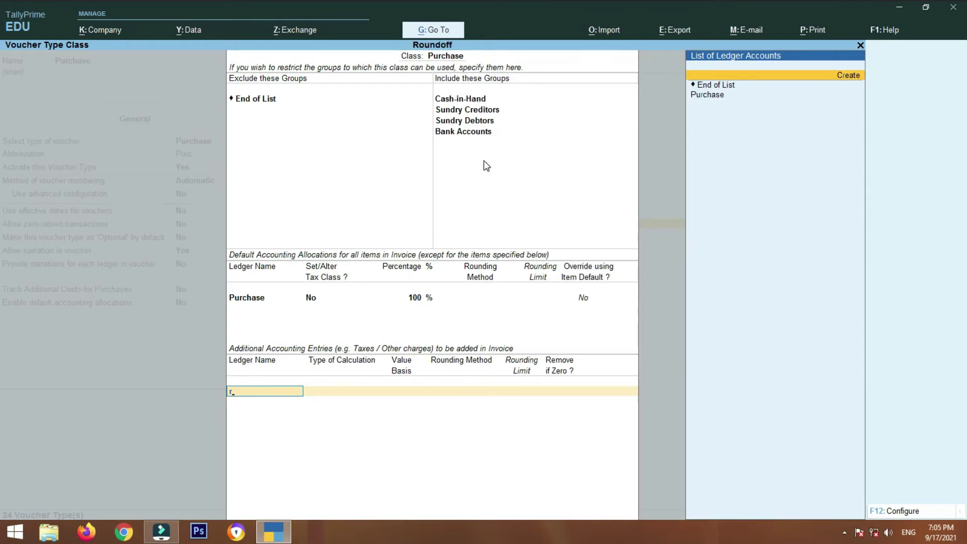
pyautogui.press('Return')
pyautogui.write('R')
pyautogui.press('BackSpace')
pyautogui.write('Roundoff')
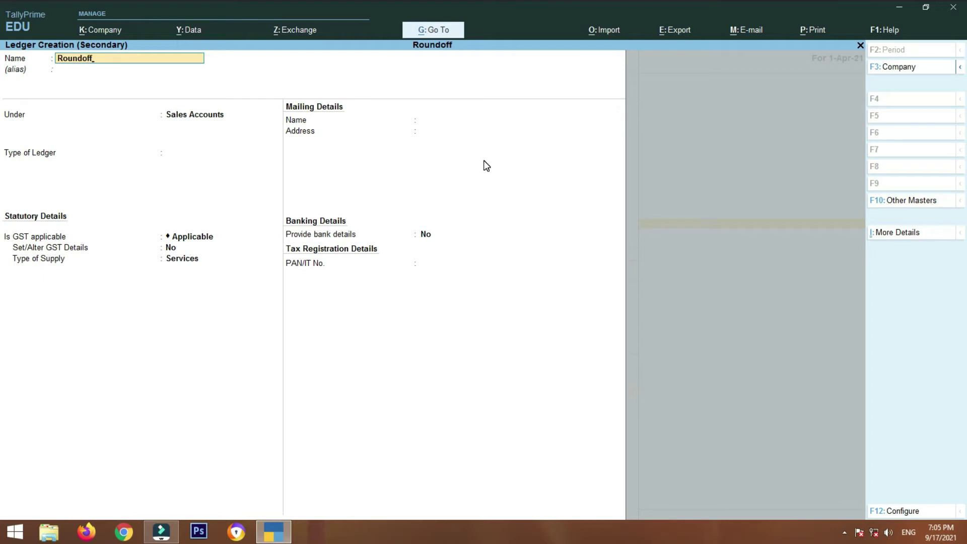
pyautogui.press('Return')
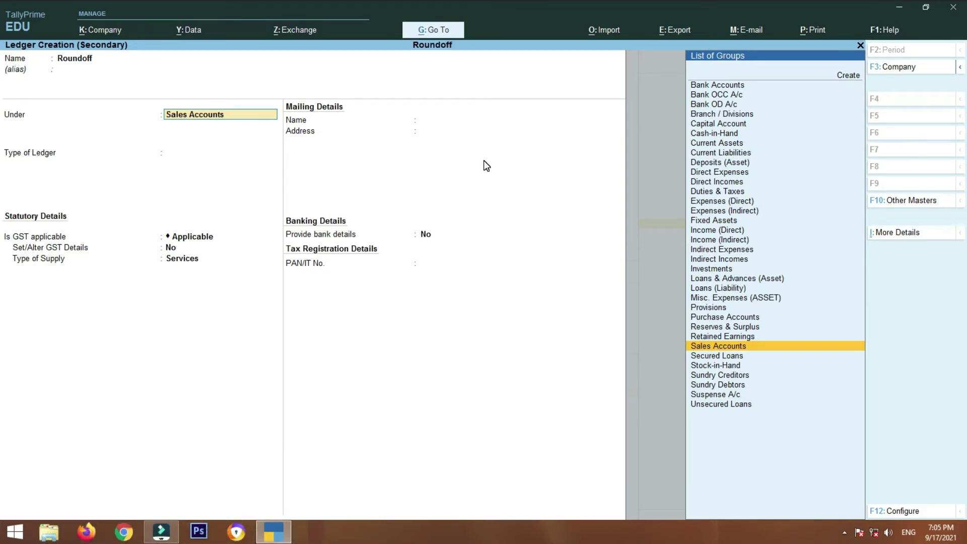
# Step: Place the Roundoff ledger under Indirect Expenses and set its type of ledger to Not Applicable
pyautogui.press('Up')
pyautogui.press('Up')
pyautogui.press('Up')
pyautogui.press('Up')
pyautogui.press('Up')
pyautogui.press('Up')
pyautogui.press('Up')
pyautogui.press('Up')
pyautogui.press('Up')
pyautogui.press('Up')
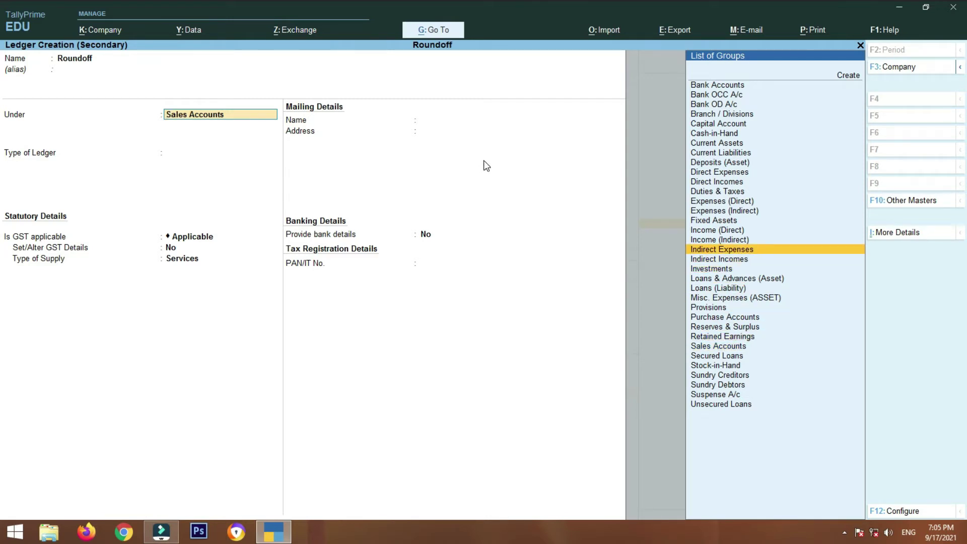
pyautogui.press('Return')
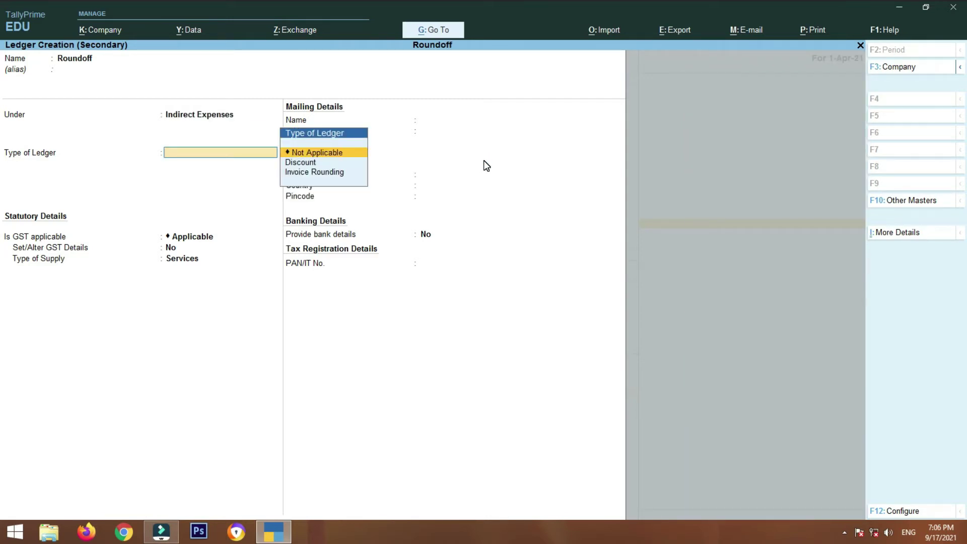
pyautogui.press('Return')
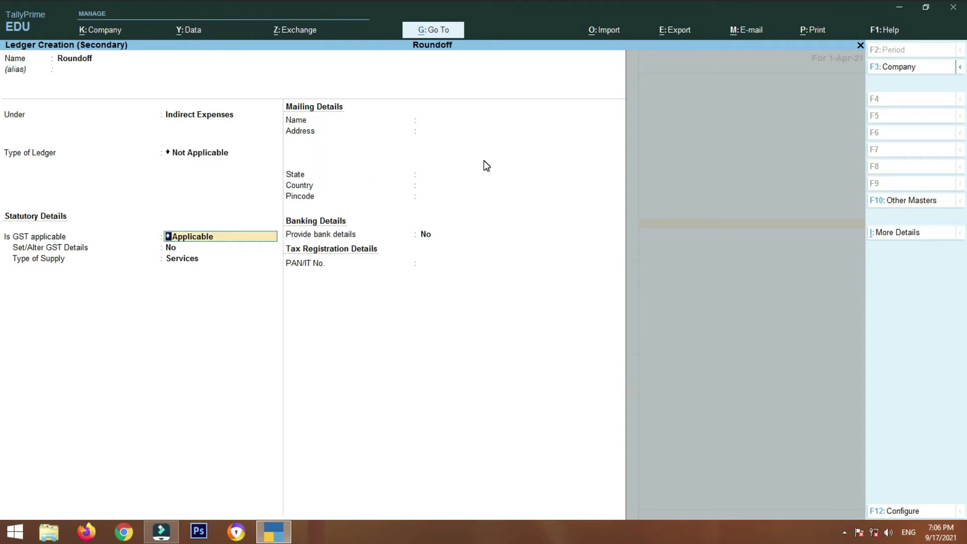
# Step: Set GST applicability and inclusion in assessable value to Not Applicable for the Roundoff ledger and save it
pyautogui.press('Return')
pyautogui.press('BackSpace')
pyautogui.press('BackSpace')
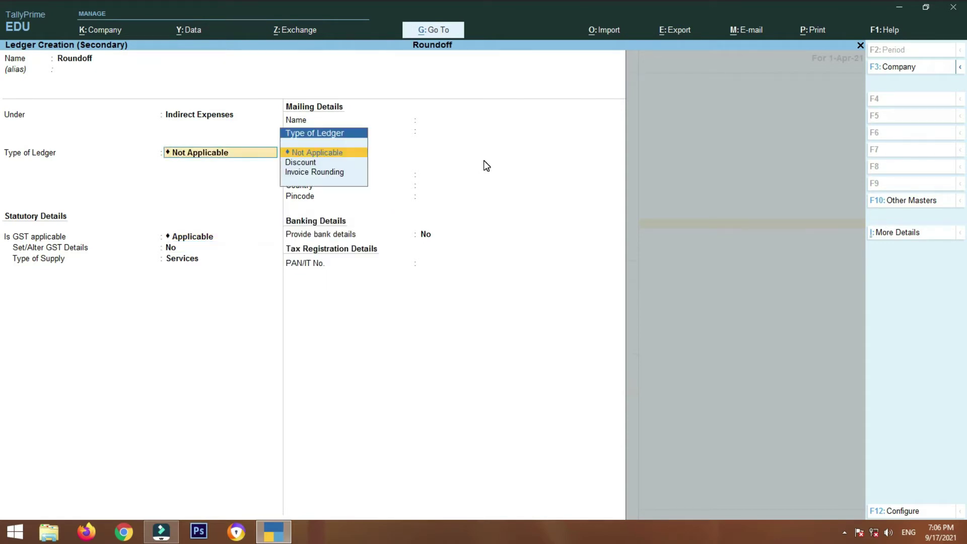
pyautogui.press('Return')
pyautogui.press('Down')
pyautogui.press('Return')
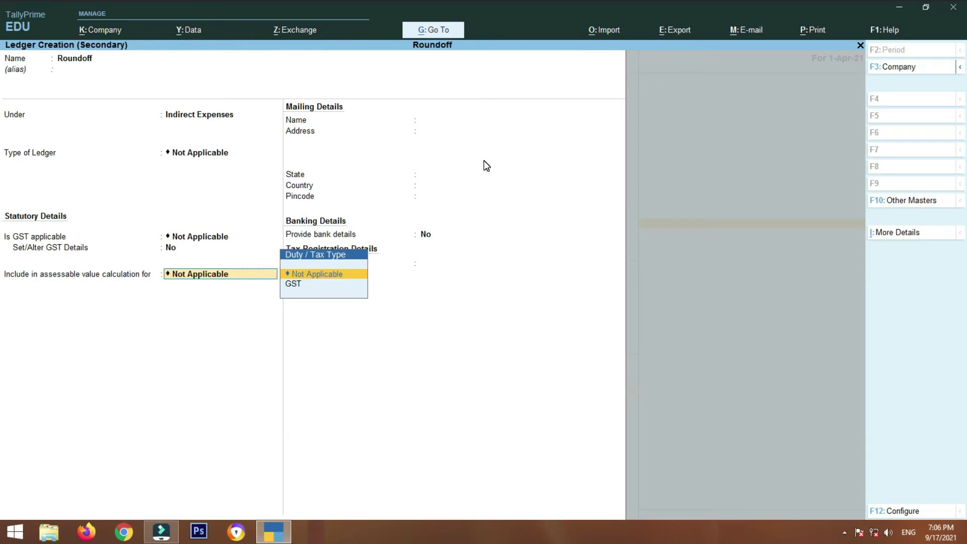
pyautogui.press('Return')
pyautogui.press('Return')
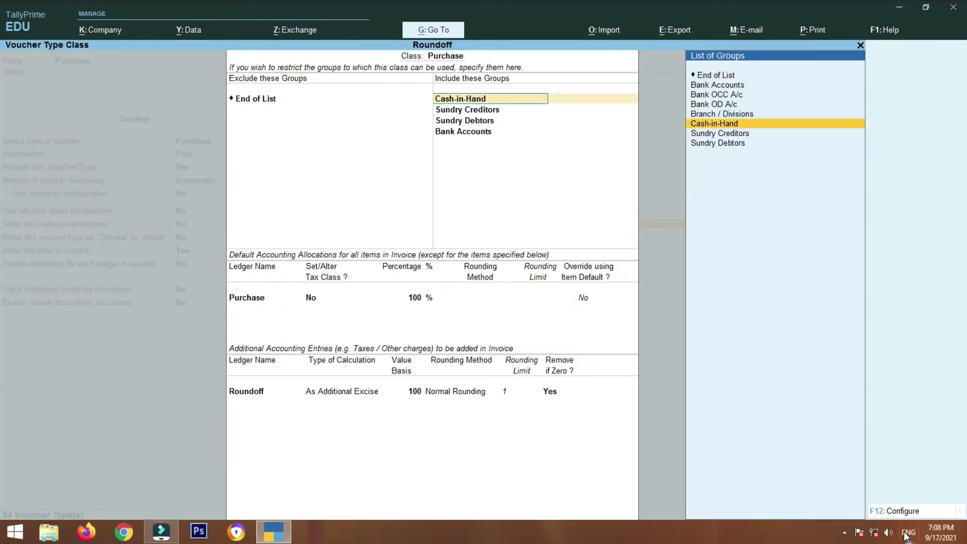
# Step: Examine the calculation methods available for the Roundoff entry, from As Additional Excise to On Total Sales
pyautogui.press('Return')
pyautogui.press('Return')
pyautogui.press('Return')
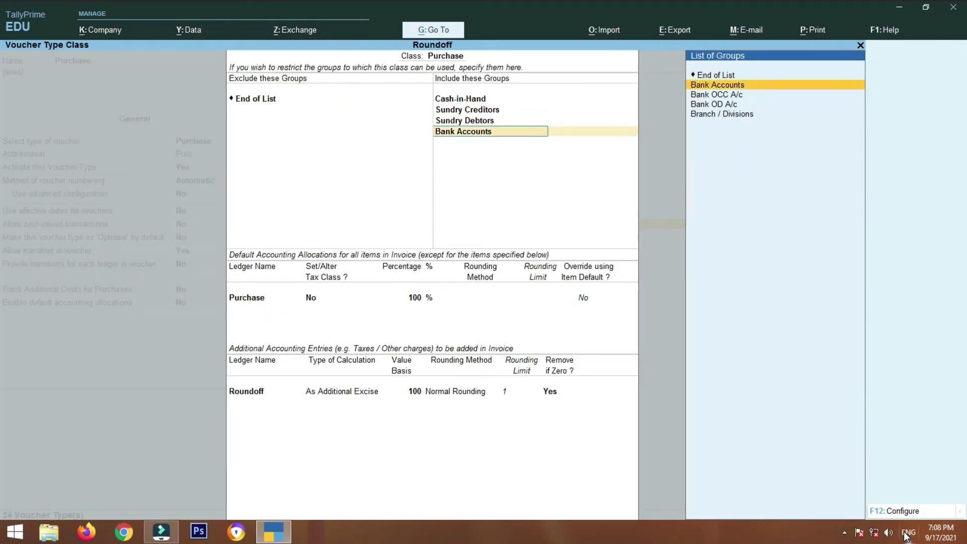
pyautogui.press('Return')
pyautogui.press('Return')
pyautogui.press('Return')
pyautogui.press('Return')
pyautogui.press('Return')
pyautogui.press('Return')
pyautogui.press('Return')
pyautogui.press('Return')
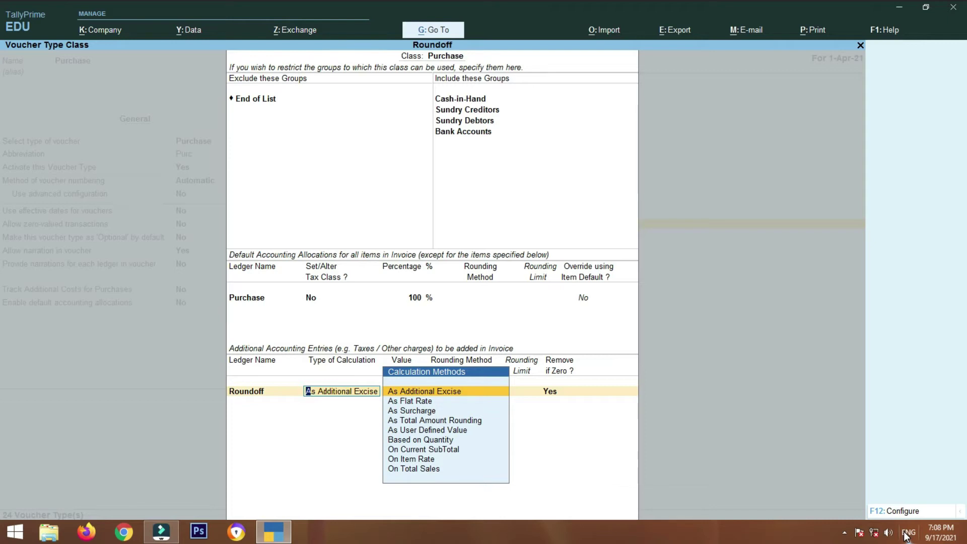
pyautogui.press('Down')
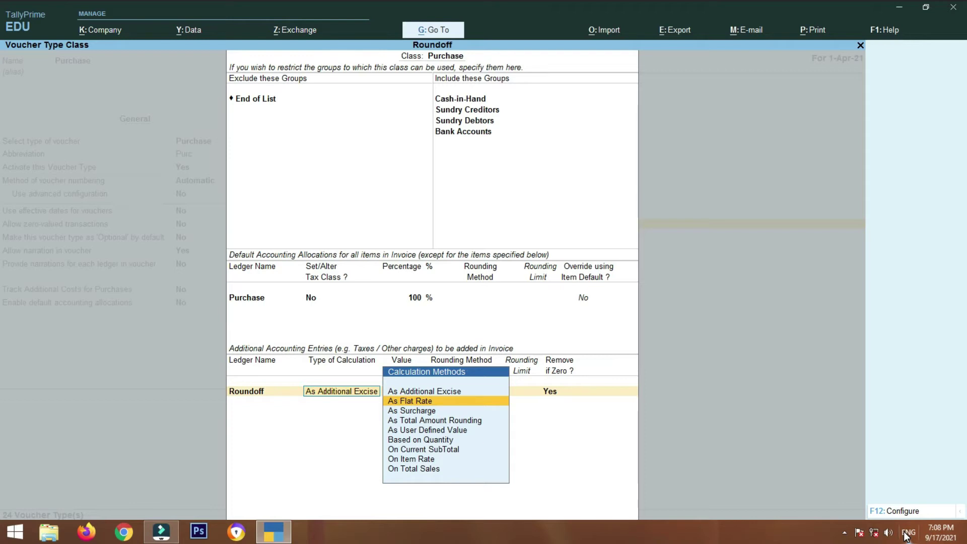
pyautogui.press('Down')
pyautogui.press('Down')
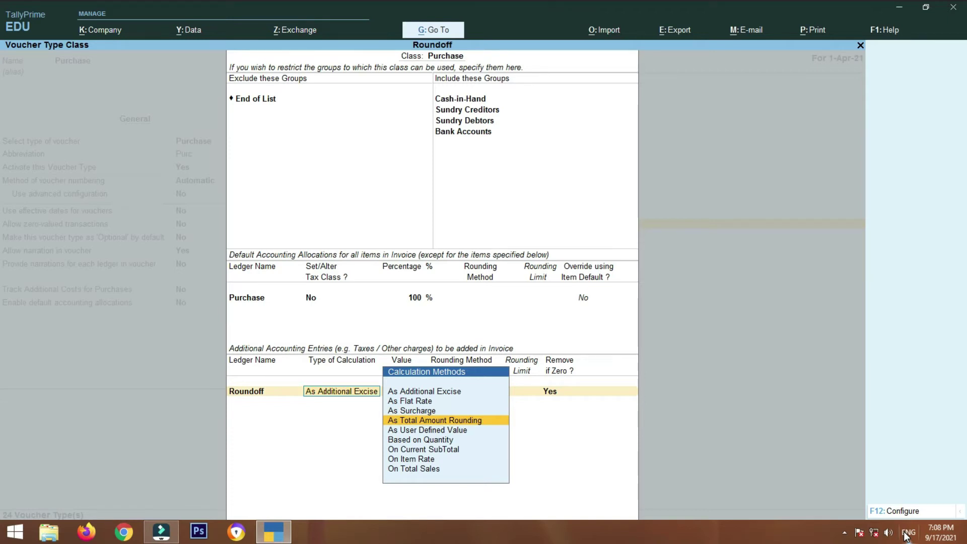
pyautogui.press('Down')
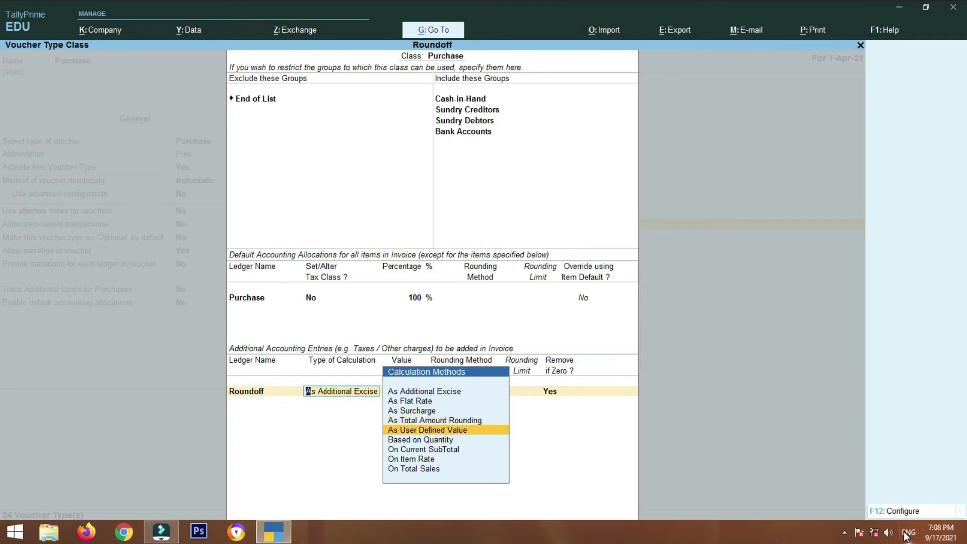
pyautogui.press('Down')
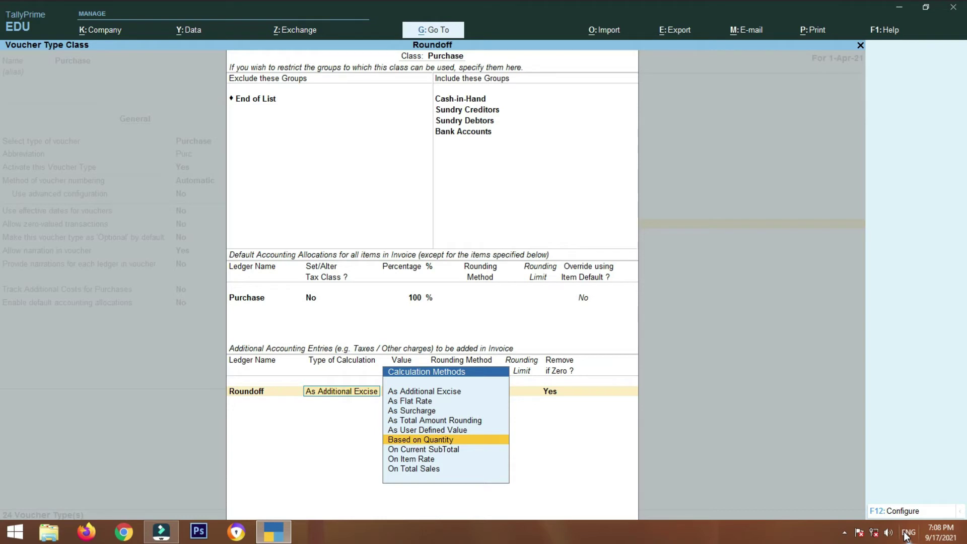
pyautogui.press('Down')
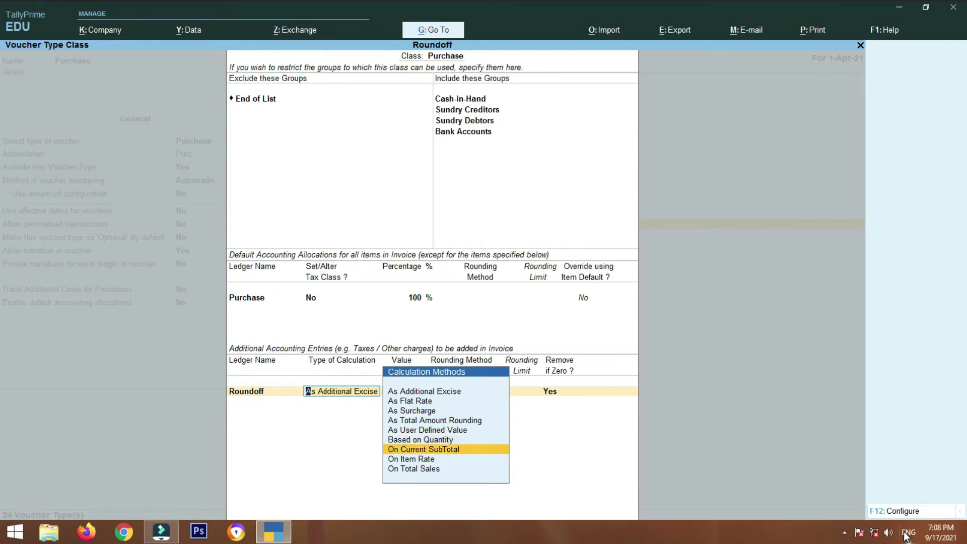
pyautogui.press('Down')
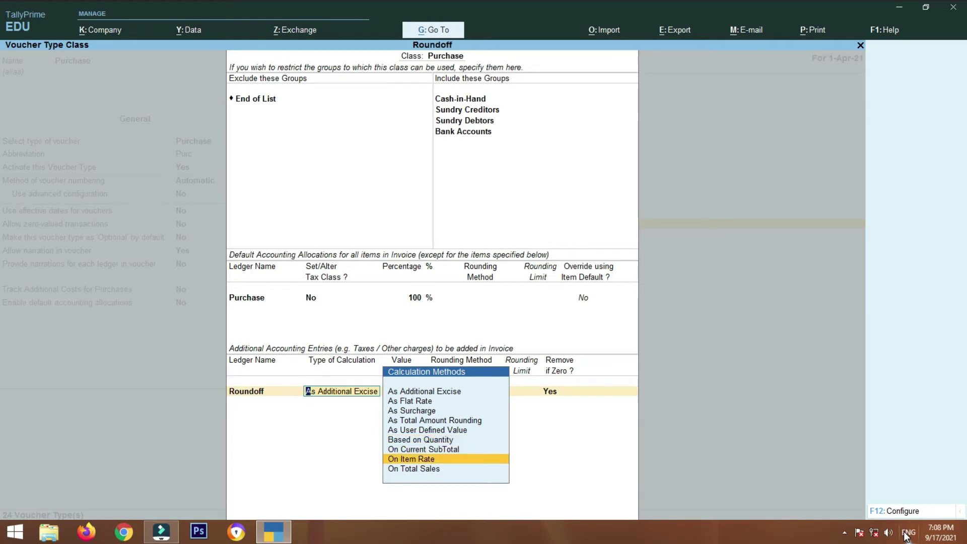
pyautogui.press('Down')
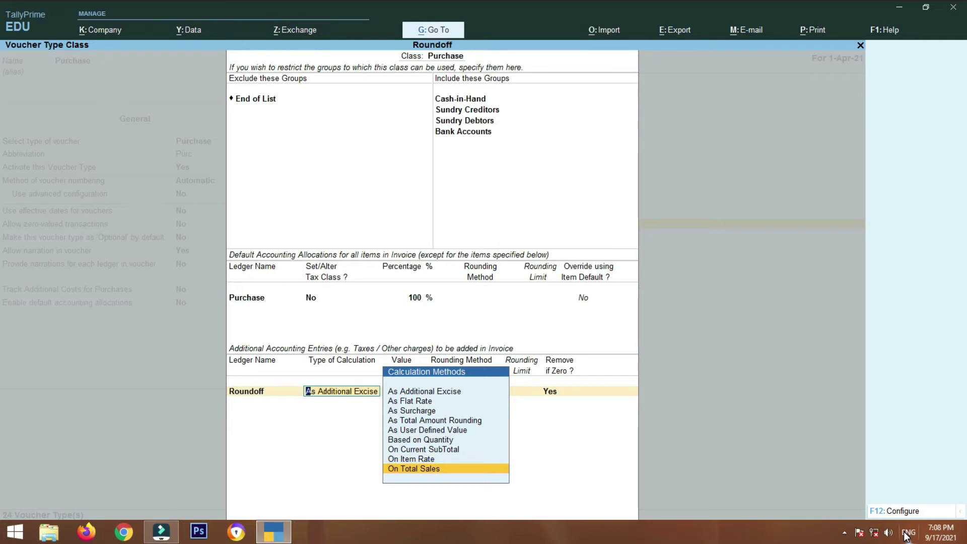
pyautogui.press('Up')
pyautogui.press('Up')
pyautogui.press('Up')
pyautogui.press('Up')
pyautogui.press('Up')
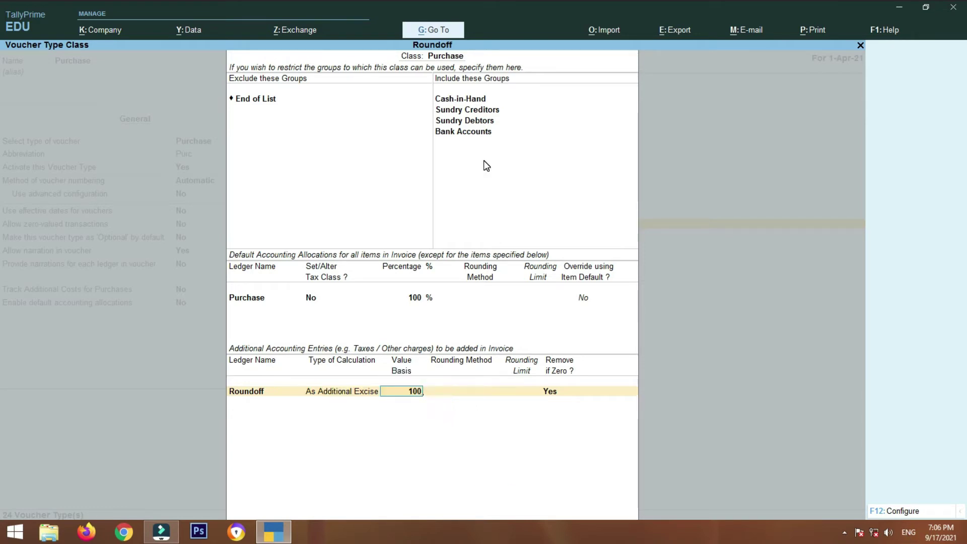
# Step: Give the Roundoff entry a value basis of 100 and Normal Rounding with a limit of 1, and accept the class
pyautogui.press('Return')
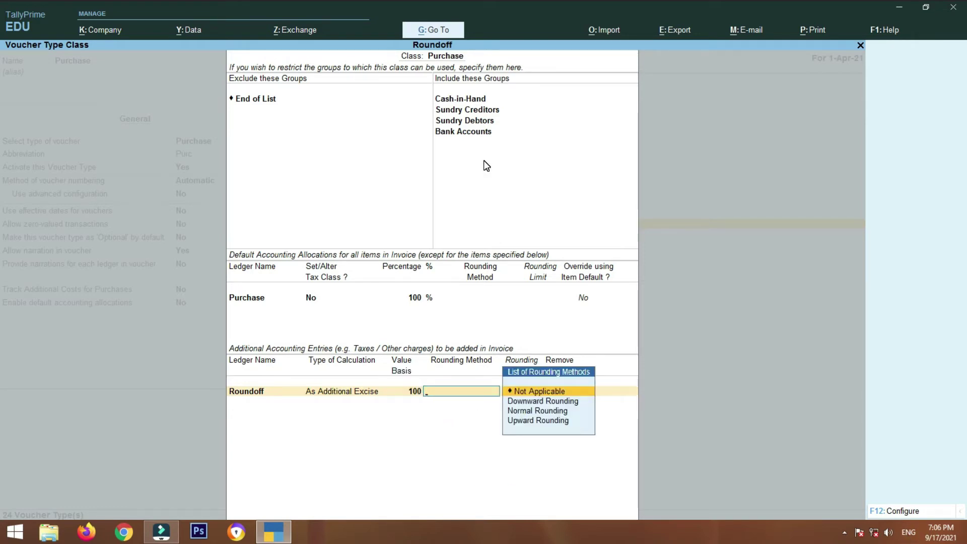
pyautogui.press('Down')
pyautogui.press('Down')
pyautogui.press('Return')
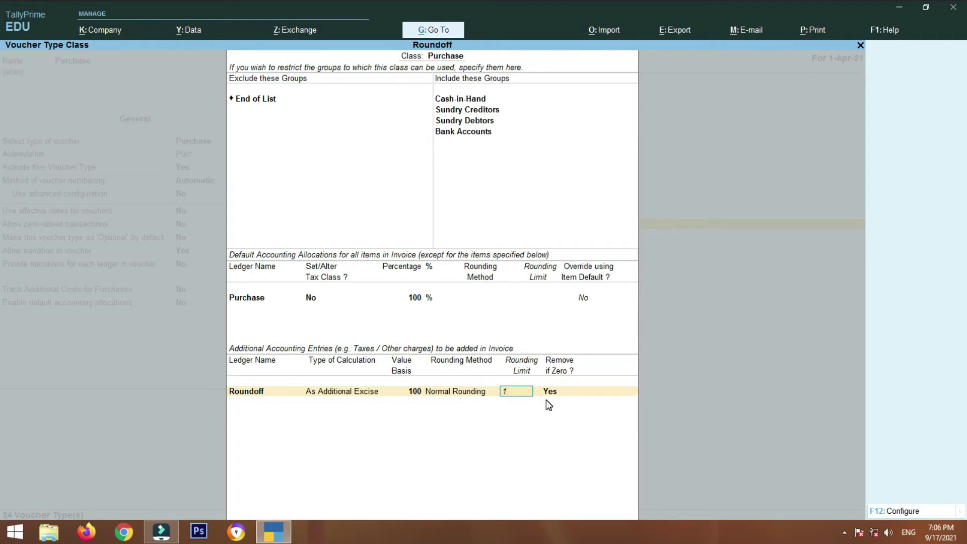
pyautogui.write('00')
pyautogui.press('BackSpace')
pyautogui.press('BackSpace')
pyautogui.write('0')
pyautogui.press('Return')
pyautogui.press('Return')
pyautogui.press('Return')
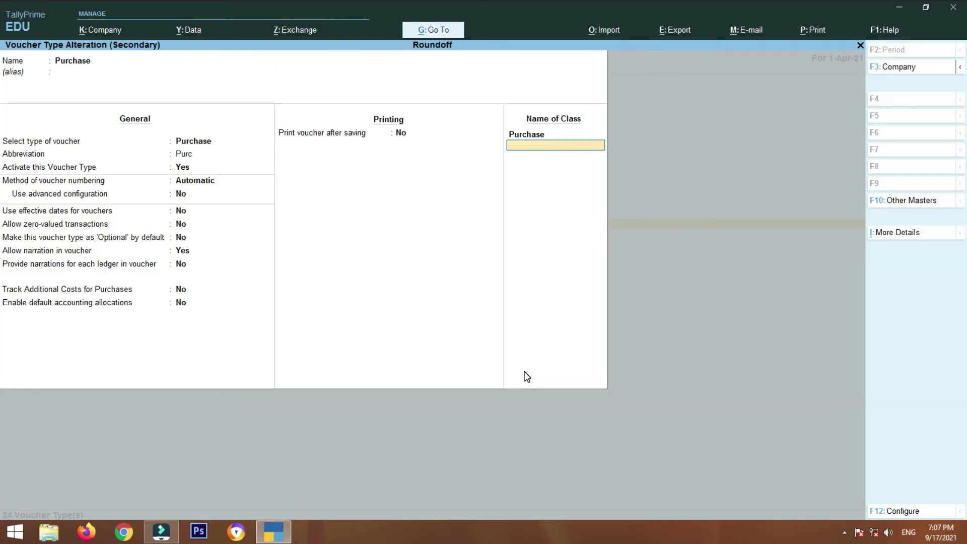
# Step: Save the Purchase voucher type with its class and return to the Gateway of Tally
pyautogui.press('Return')
pyautogui.press('Return')
pyautogui.press('Escape')
pyautogui.press('Escape')
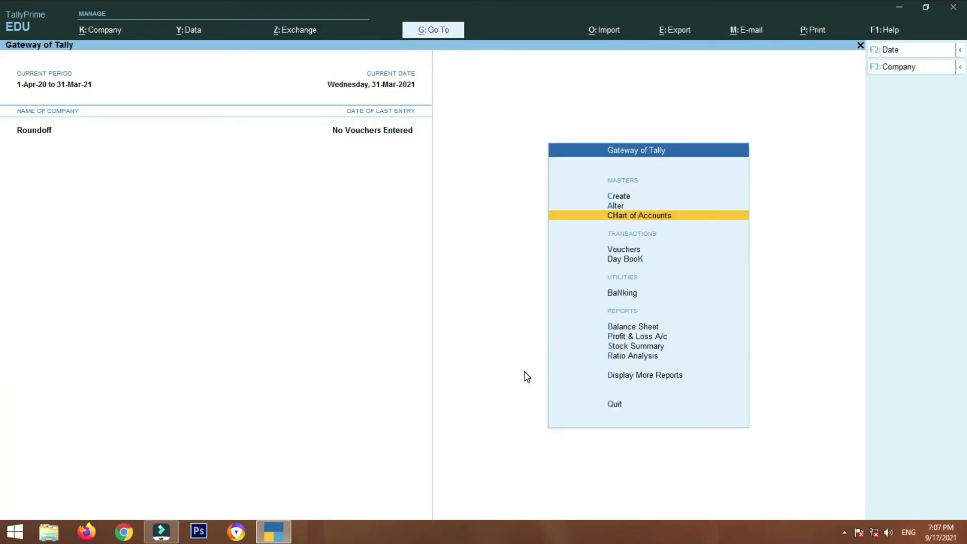
# Step: Start a Purchase voucher using the Purchase class, with Cash as the party account and no supplier invoice details
pyautogui.press('Down')
pyautogui.press('Down')
pyautogui.press('Up')
pyautogui.press('Return')
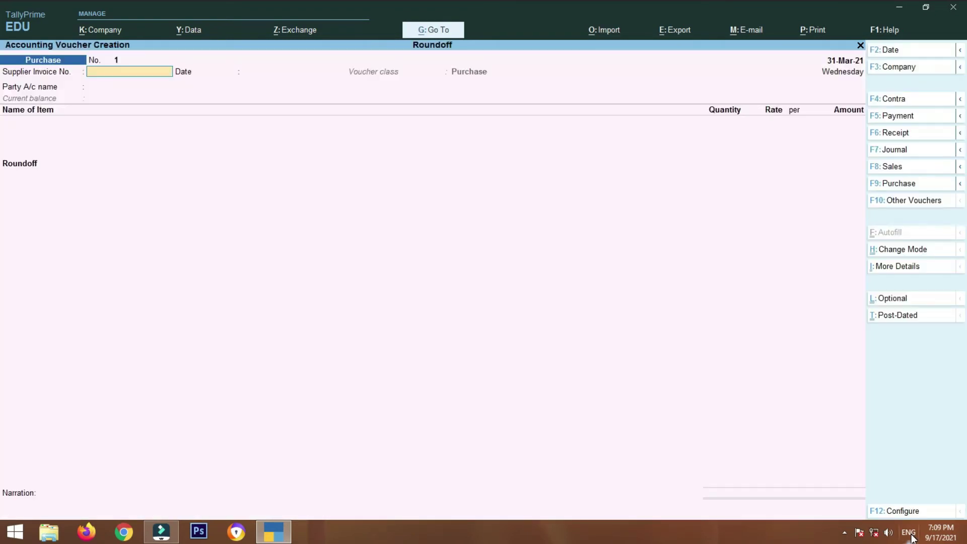
pyautogui.press('Return')
pyautogui.press('Return')
pyautogui.press('Return')
pyautogui.press('Return')
pyautogui.press('Return')
pyautogui.press('Return')
pyautogui.press('Return')
pyautogui.press('Return')
pyautogui.press('Return')
pyautogui.press('Return')
pyautogui.press('Return')
pyautogui.press('Return')
pyautogui.press('Return')
pyautogui.press('BackSpace')
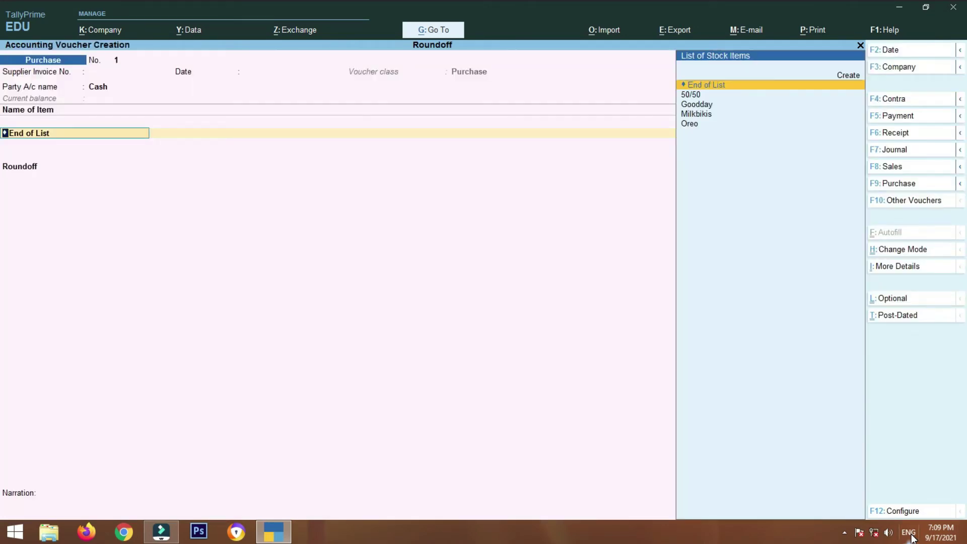
# Step: Add the stock item Oreo to the voucher with a quantity of 100 nos at a rate of 9.41
pyautogui.press('Down')
pyautogui.press('Down')
pyautogui.press('Down')
pyautogui.press('Down')
pyautogui.press('Return')
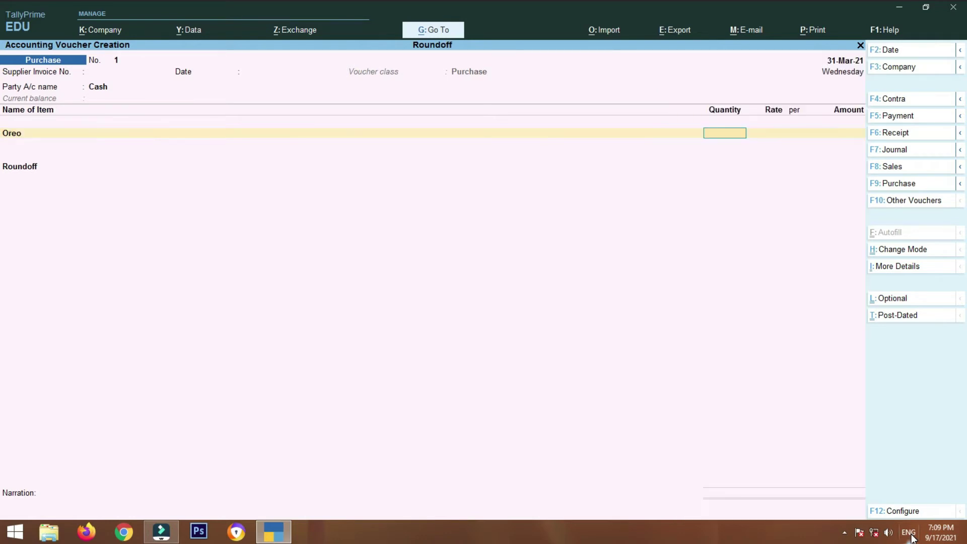
pyautogui.write('100')
pyautogui.press('Return')
pyautogui.write('9.')
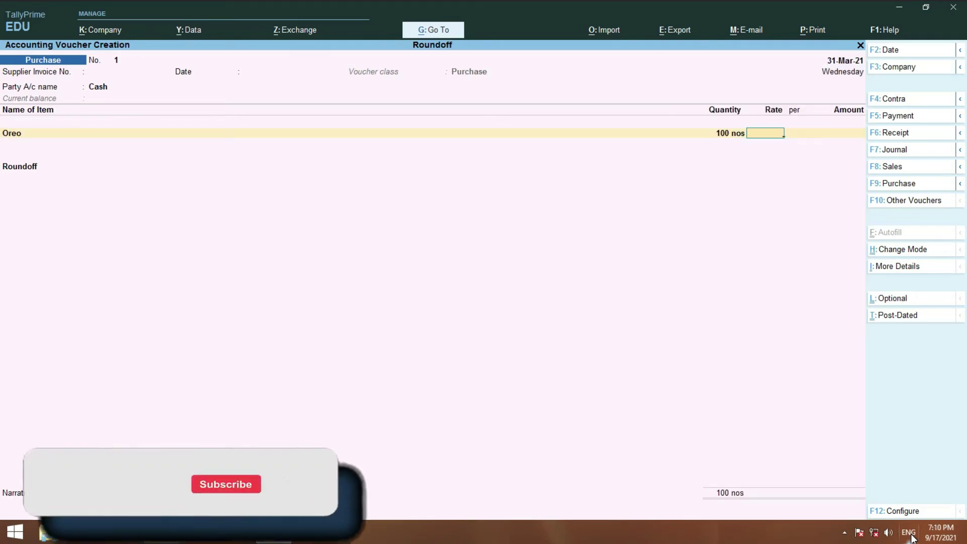
pyautogui.write('41')
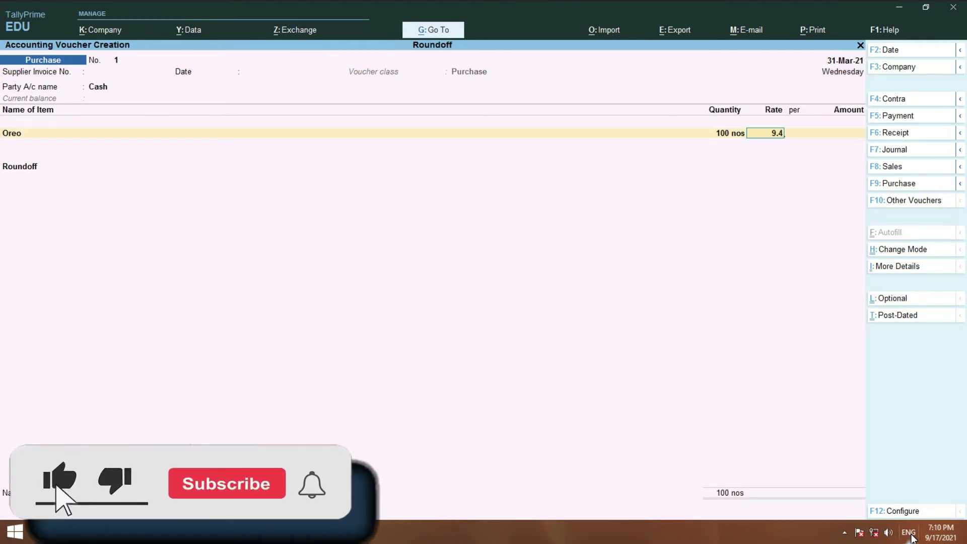
pyautogui.press('Return')
pyautogui.press('Return')
pyautogui.press('Return')
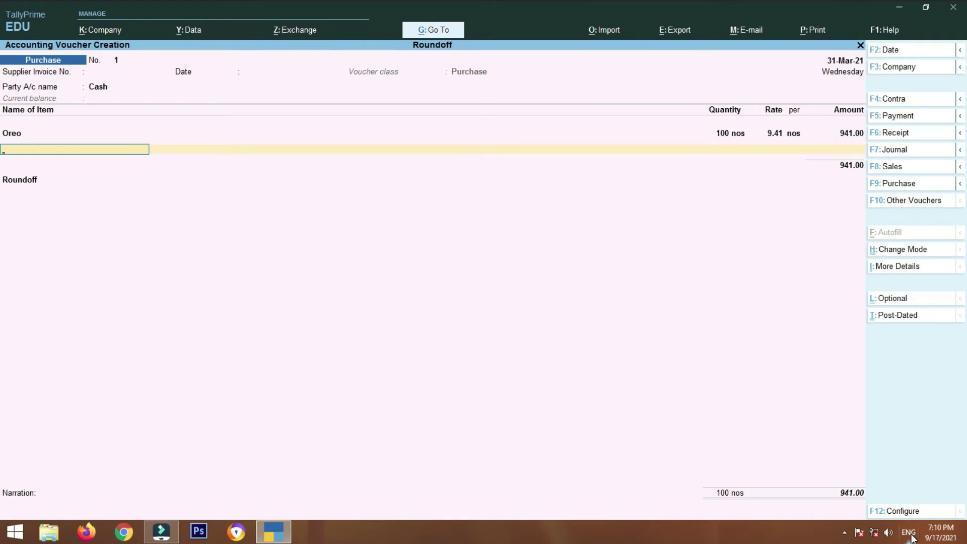
# Step: Add the stock item 50/50 to the voucher with a quantity of 84 nos at a rate of 8.10
pyautogui.write('r')
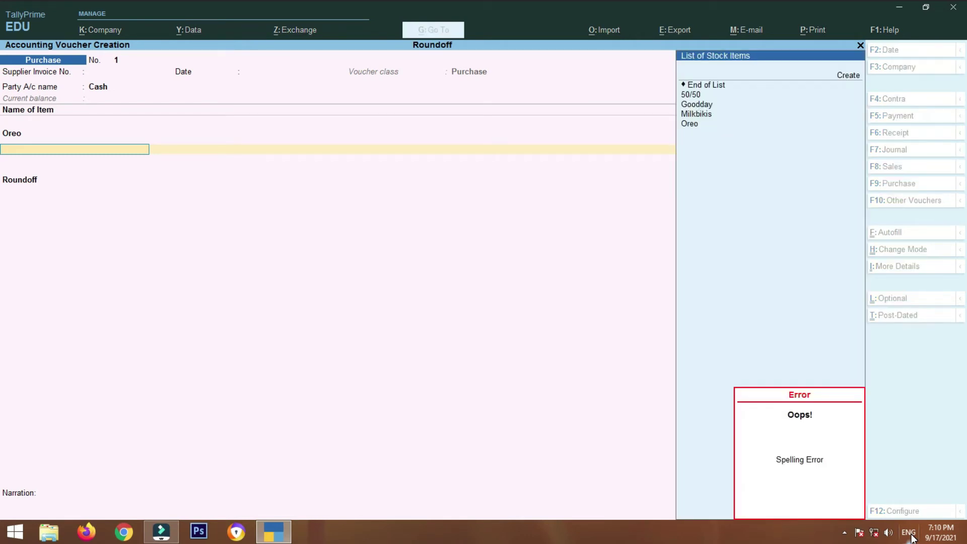
pyautogui.press('Down')
pyautogui.press('Return')
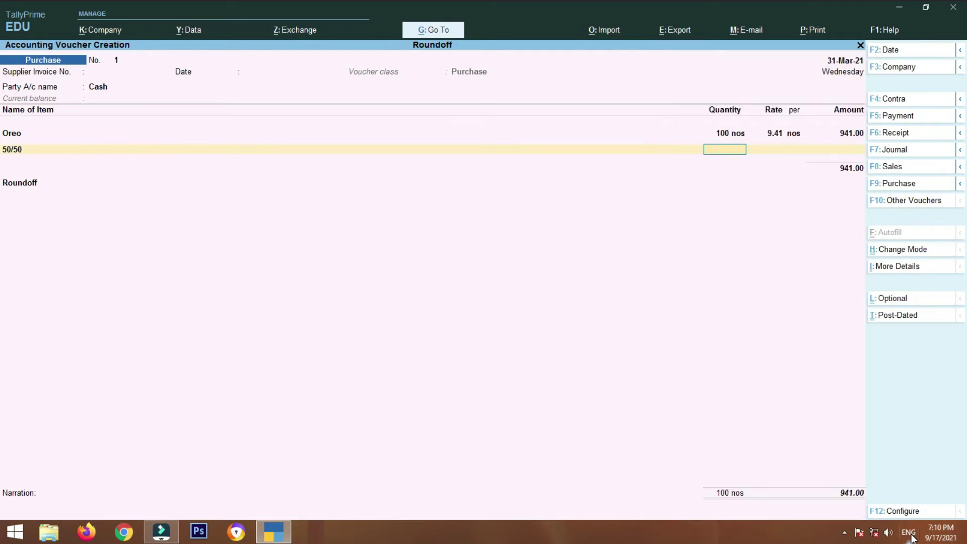
pyautogui.write('84')
pyautogui.press('Return')
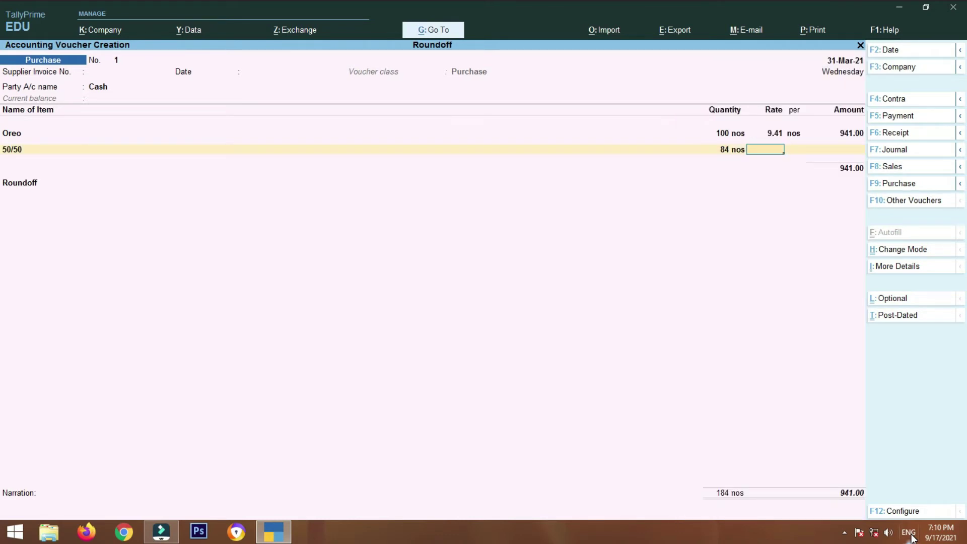
pyautogui.write('8.10')
pyautogui.press('Return')
pyautogui.press('Return')
pyautogui.press('Return')
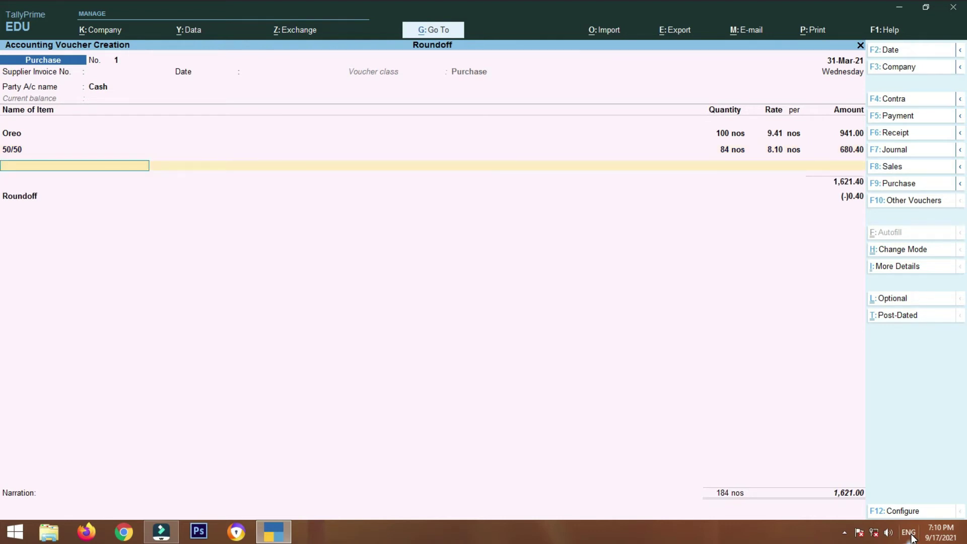
# Step: Add the stock item Goodday to the voucher with a quantity of 58 nos at a rate of 19.22
pyautogui.write('G')
pyautogui.press('Return')
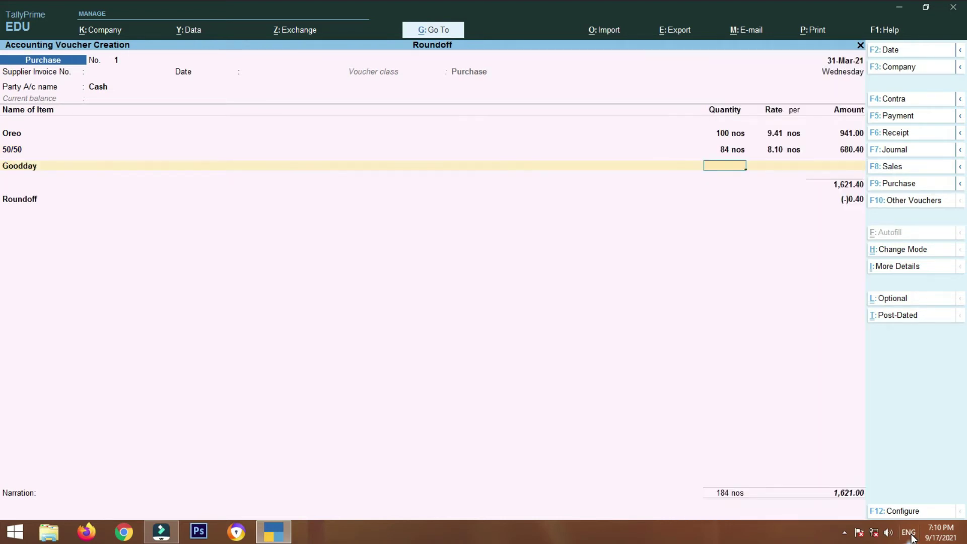
pyautogui.write('54')
pyautogui.press('BackSpace')
pyautogui.write('8')
pyautogui.press('Return')
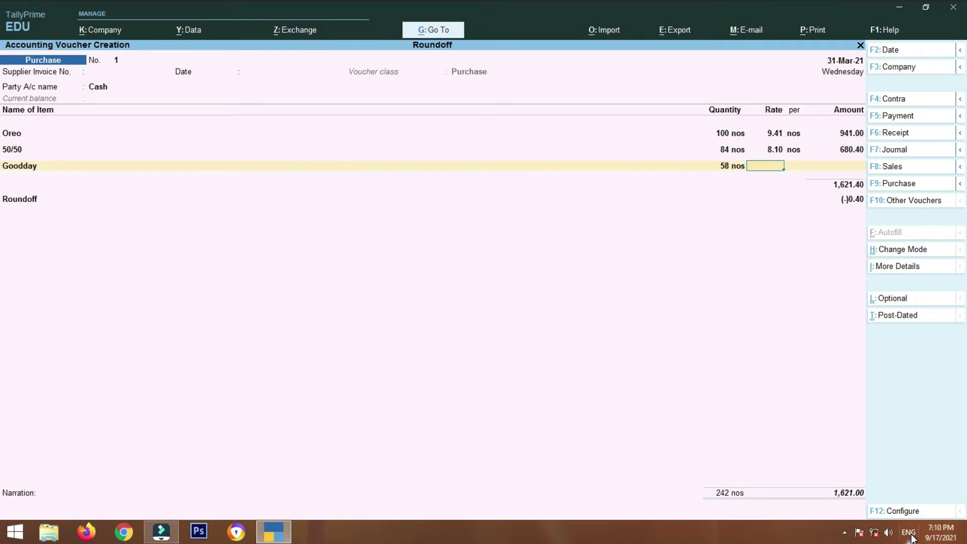
pyautogui.write('19.22')
pyautogui.press('Return')
pyautogui.press('Return')
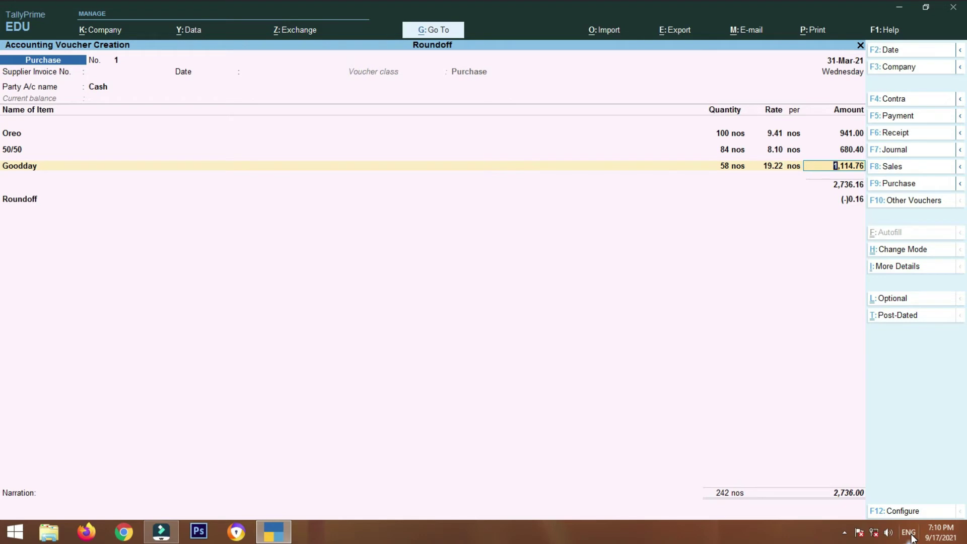
pyautogui.press('Return')
# Step: Add the stock item Milkbikis with 63 nos at a rate of 8.15, and end the item list with a blank narration
pyautogui.write('M')
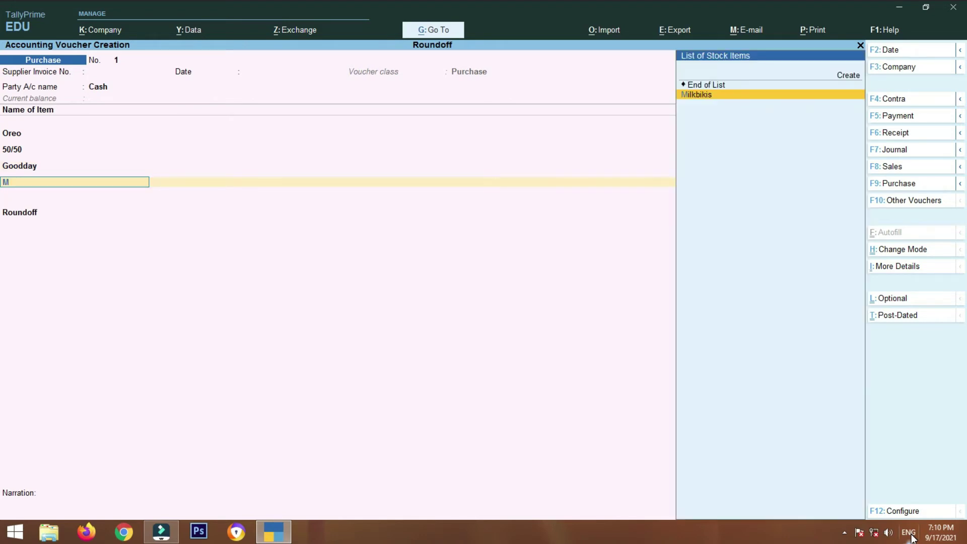
pyautogui.press('Return')
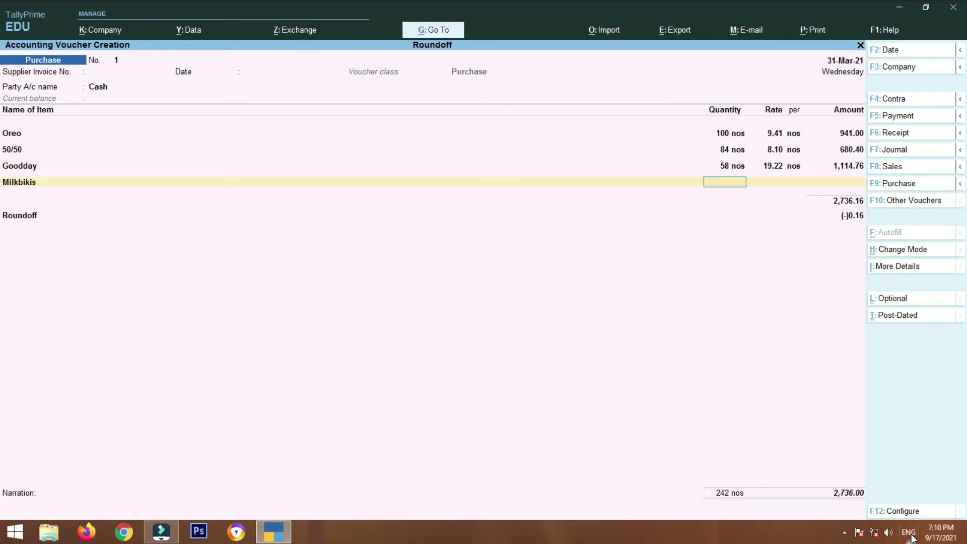
pyautogui.write('63')
pyautogui.press('Return')
pyautogui.write('8.15')
pyautogui.press('Return')
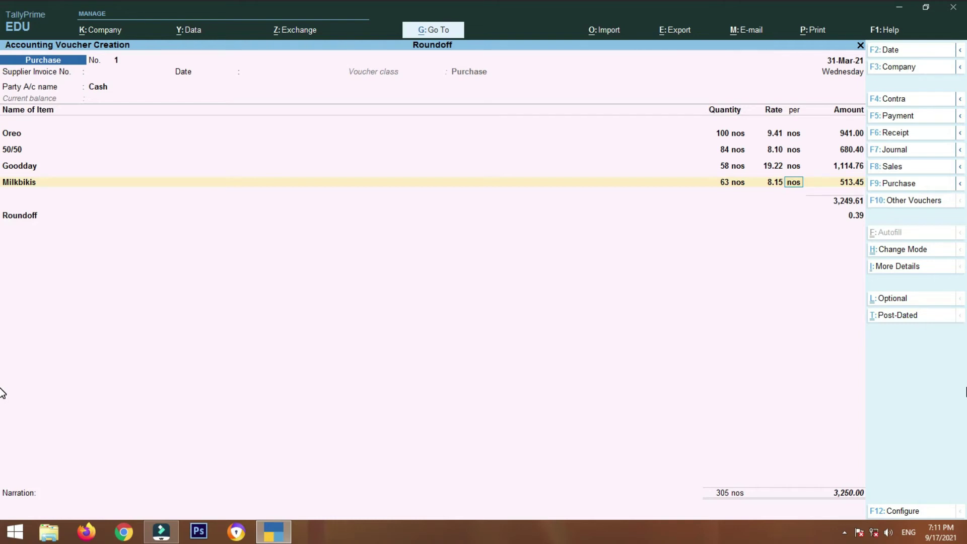
pyautogui.press('Return')
pyautogui.press('Return')
pyautogui.press('Return')
pyautogui.press('Return')
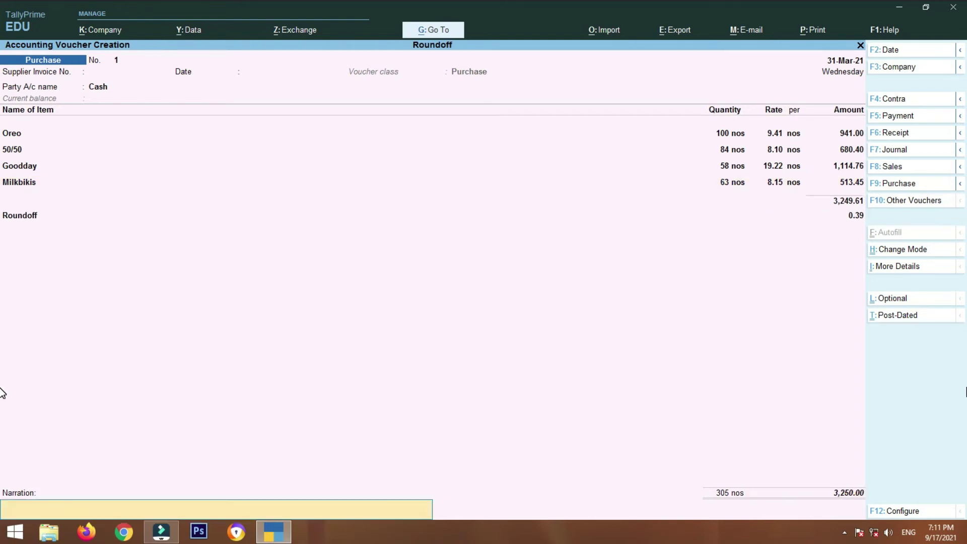
pyautogui.press('Return')
pyautogui.press('Escape')
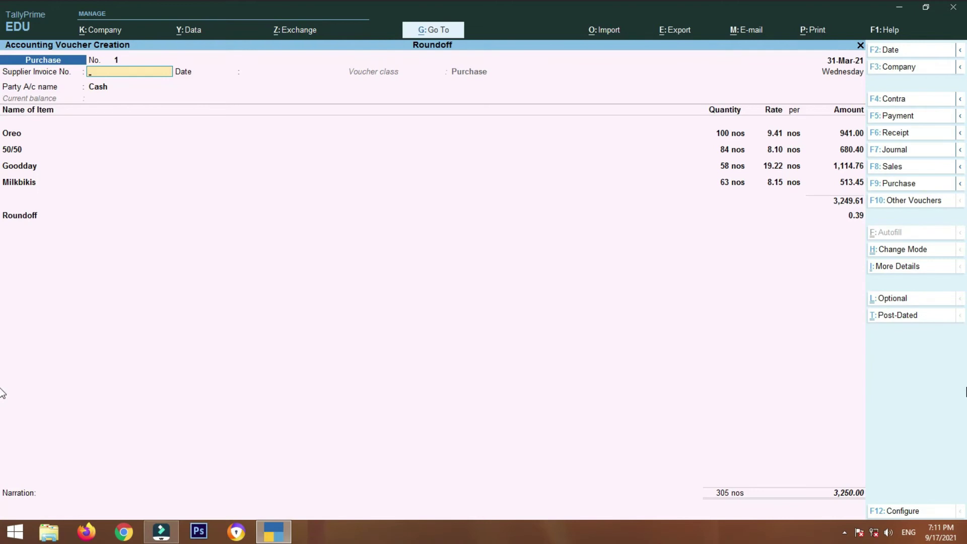
# Step: Leave the purchase voucher without saving it and return to the Gateway of Tally
pyautogui.press('Escape')
pyautogui.press('Return')
pyautogui.press('Escape')
pyautogui.press('Escape')
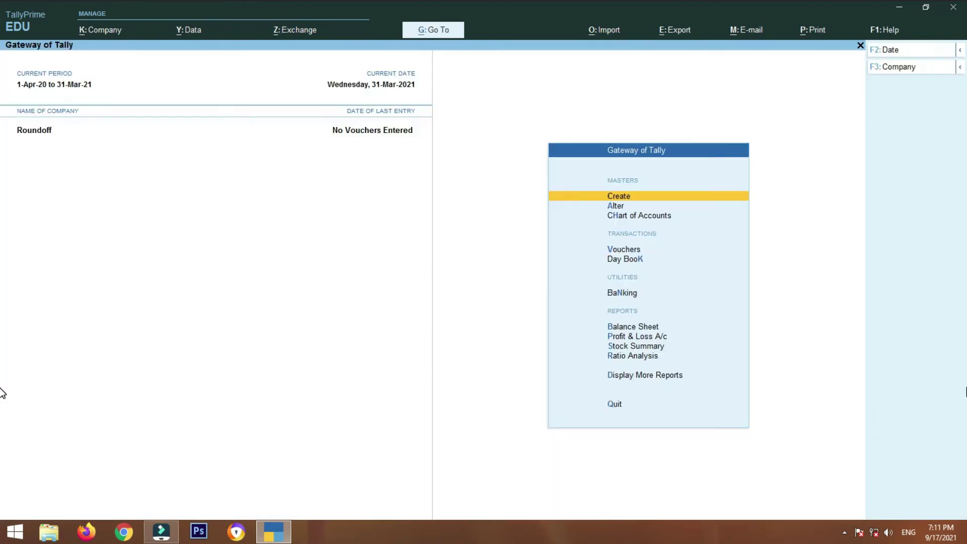
# Step: Open the Sales voucher type for alteration from the voucher types in the Chart of Accounts
pyautogui.press('Down')
pyautogui.press('Down')
pyautogui.press('Return')
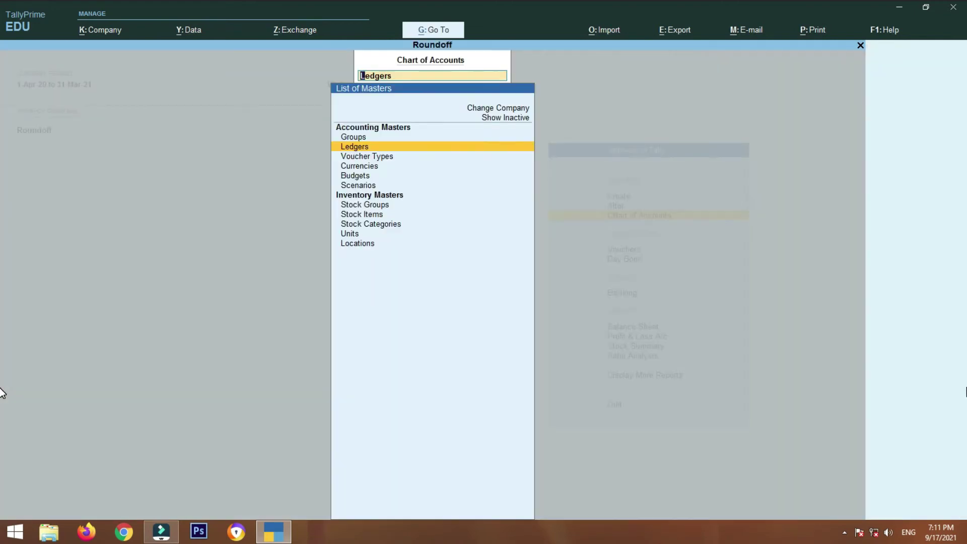
pyautogui.press('Down')
pyautogui.press('Return')
pyautogui.press('Down')
pyautogui.press('Down')
pyautogui.press('Down')
pyautogui.press('Down')
pyautogui.press('Down')
pyautogui.press('Down')
pyautogui.press('Down')
pyautogui.press('Down')
pyautogui.press('Down')
pyautogui.press('Down')
pyautogui.press('Down')
pyautogui.press('Down')
pyautogui.press('Down')
pyautogui.press('Down')
pyautogui.press('Down')
pyautogui.press('Down')
pyautogui.press('Down')
pyautogui.press('Down')
pyautogui.press('Down')
pyautogui.press('Down')
pyautogui.press('Down')
pyautogui.press('Return')
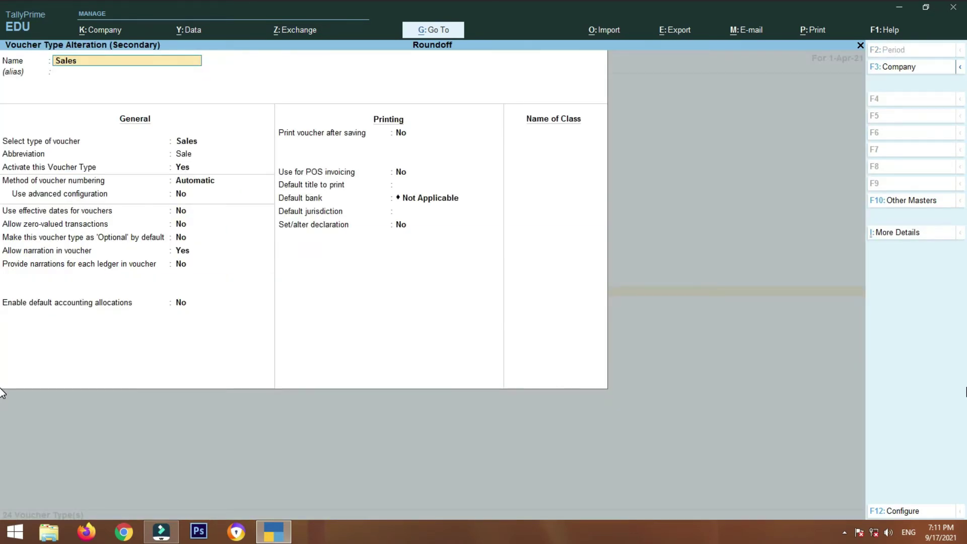
# Step: Keep the Sales voucher type's general and printing settings and add a voucher class named Sales
pyautogui.press('Return')
pyautogui.press('Return')
pyautogui.press('Return')
pyautogui.press('Return')
pyautogui.press('Return')
pyautogui.press('Return')
pyautogui.press('Return')
pyautogui.press('Return')
pyautogui.press('Return')
pyautogui.press('Return')
pyautogui.press('Return')
pyautogui.press('Return')
pyautogui.press('Return')
pyautogui.press('Return')
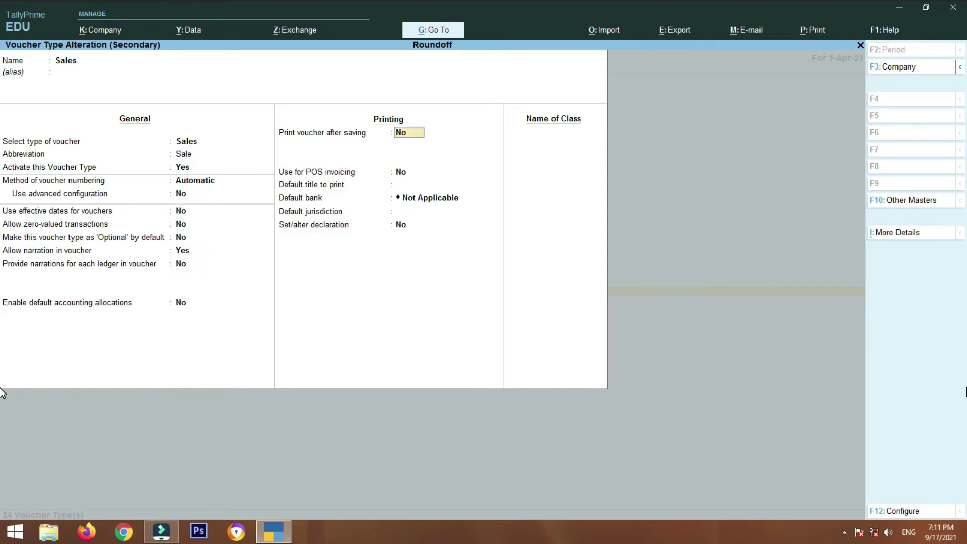
pyautogui.press('Return')
pyautogui.press('Return')
pyautogui.press('Return')
pyautogui.write('Sal')
pyautogui.press('Return')
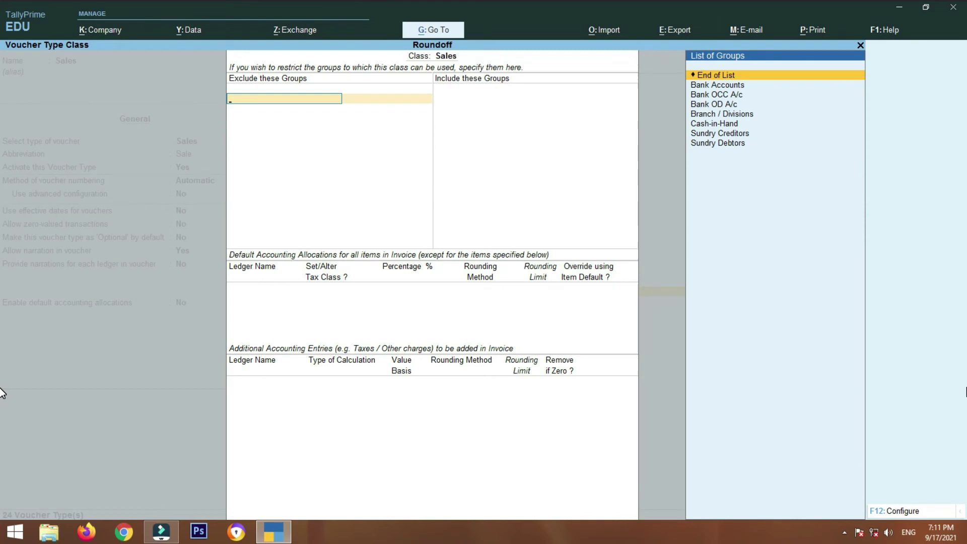
# Step: Exclude no groups from the Sales class and include Bank Accounts, Cash-in-Hand, Sundry Creditors and Sundry Debtors
pyautogui.press('Return')
pyautogui.press('Down')
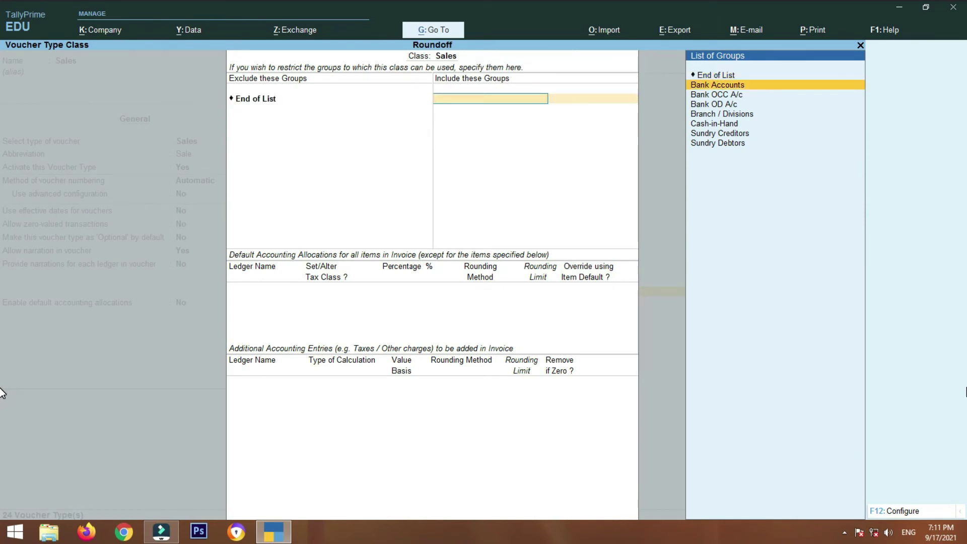
pyautogui.press('Return')
pyautogui.press('Down')
pyautogui.press('Down')
pyautogui.press('Down')
pyautogui.press('Down')
pyautogui.press('Return')
pyautogui.press('Down')
pyautogui.press('Down')
pyautogui.press('Down')
pyautogui.press('Down')
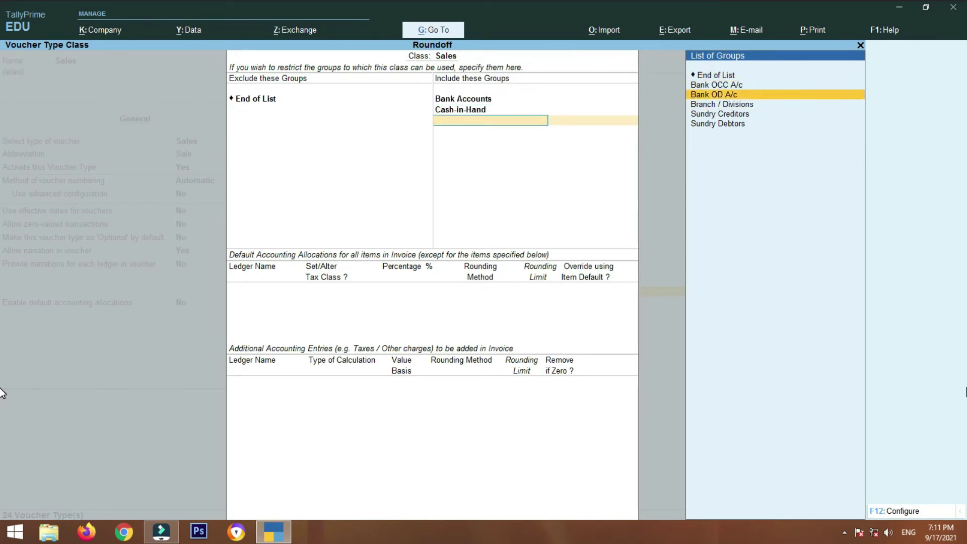
pyautogui.press('Return')
pyautogui.press('Down')
pyautogui.press('Down')
pyautogui.press('Down')
pyautogui.press('Down')
pyautogui.press('Return')
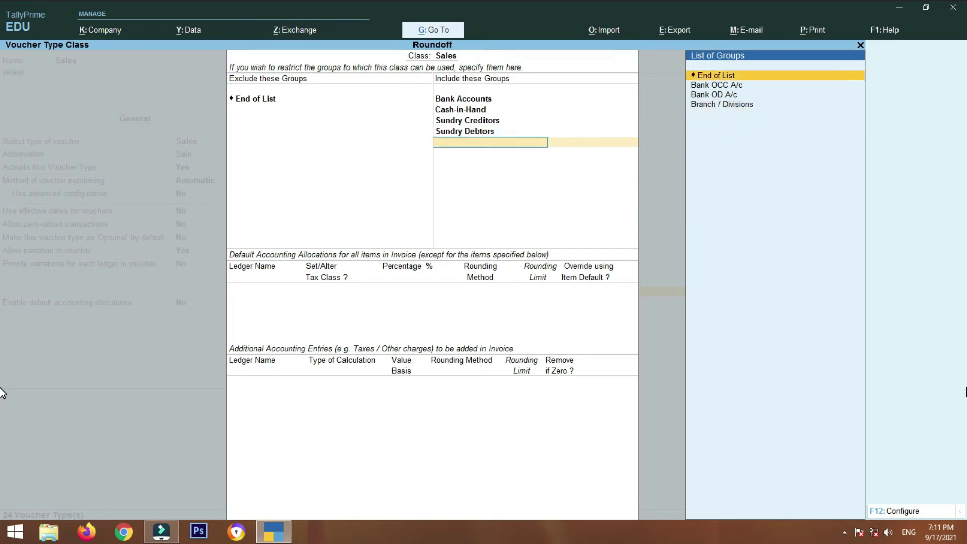
pyautogui.press('Return')
# Step: Set the Sales ledger as the default accounting allocation at 100 %, with Set/Alter Tax Class at No
pyautogui.press('Return')
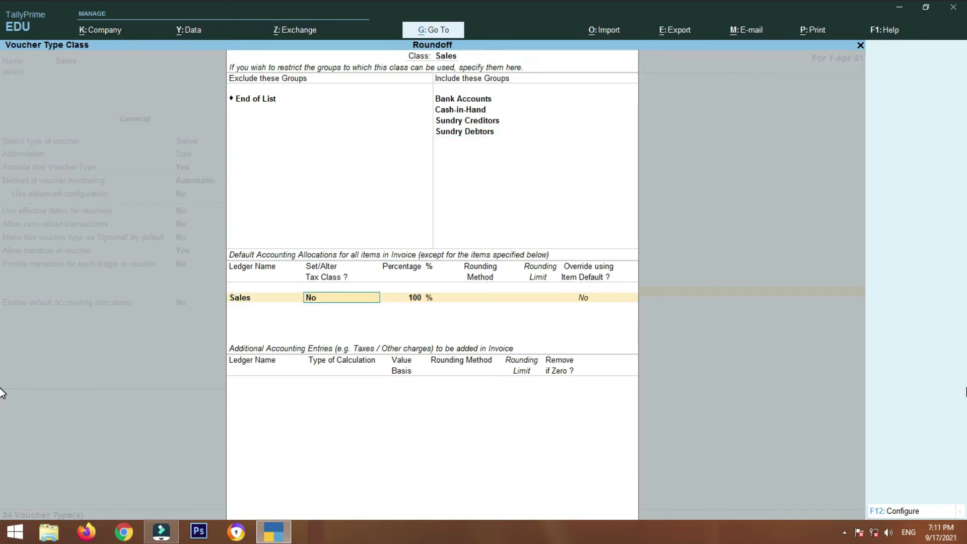
pyautogui.press('Return')
pyautogui.press('Return')
pyautogui.press('Return')
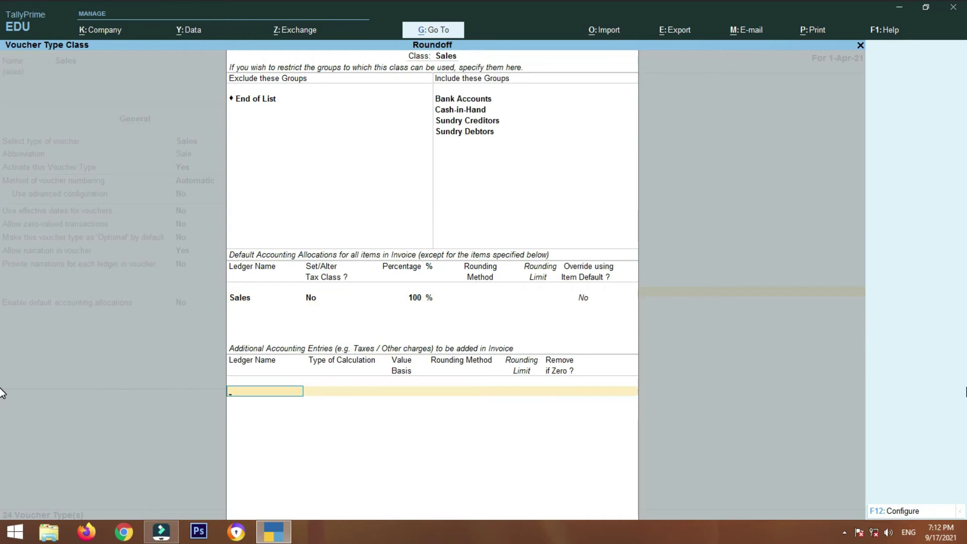
# Step: Create an additional-entry ledger named Roundoff Given under Indirect Expenses, with ledger type, GST and assessable value inclusion all Not Applicable
pyautogui.hotkey('alt', 'c')
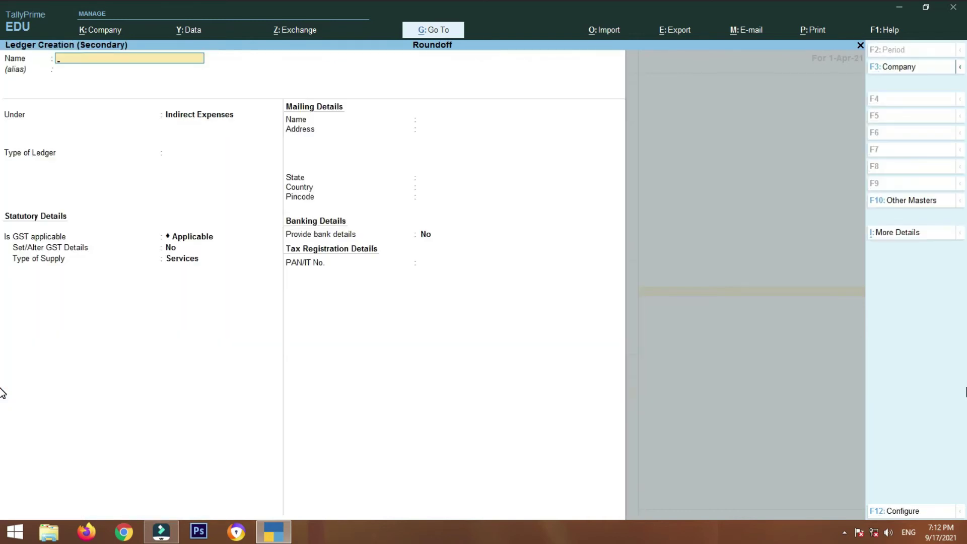
pyautogui.write('Roundoff Given')
pyautogui.press('Return')
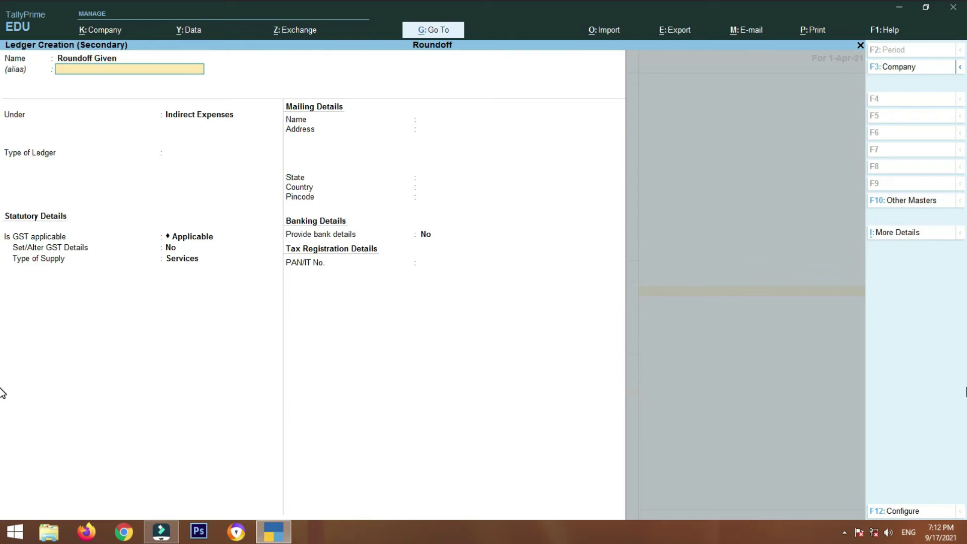
pyautogui.press('Return')
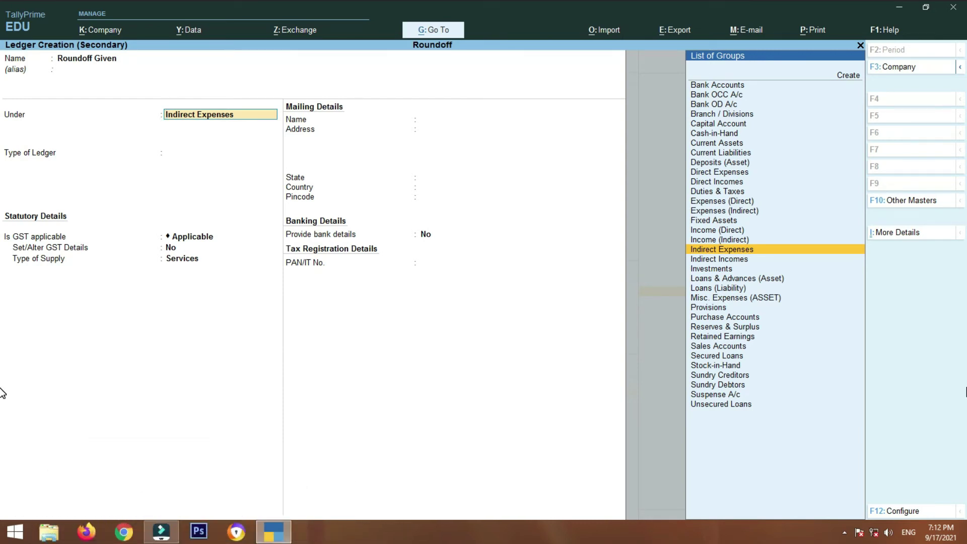
pyautogui.press('Up')
pyautogui.press('Down')
pyautogui.press('Return')
pyautogui.press('Return')
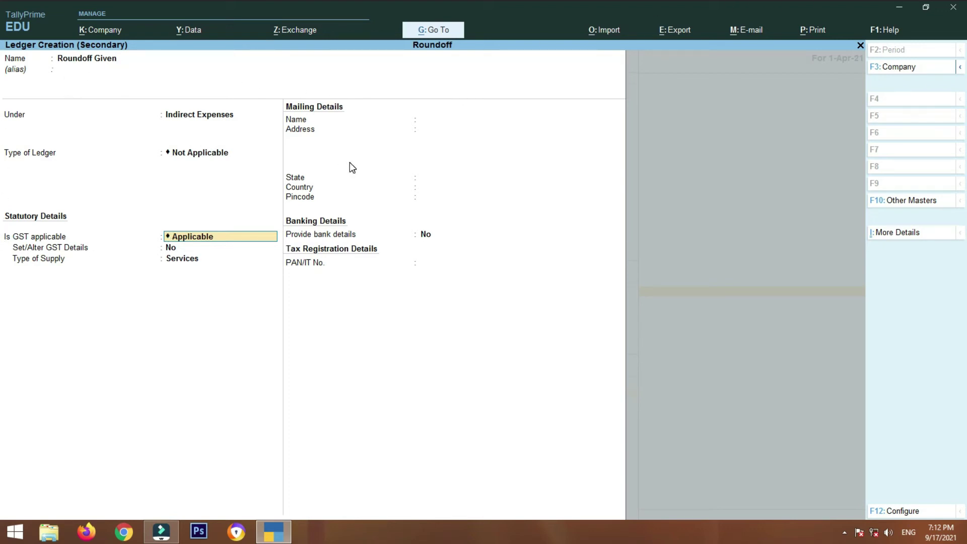
pyautogui.write('N')
pyautogui.press('Return')
pyautogui.write('N')
pyautogui.press('Return')
pyautogui.press('Return')
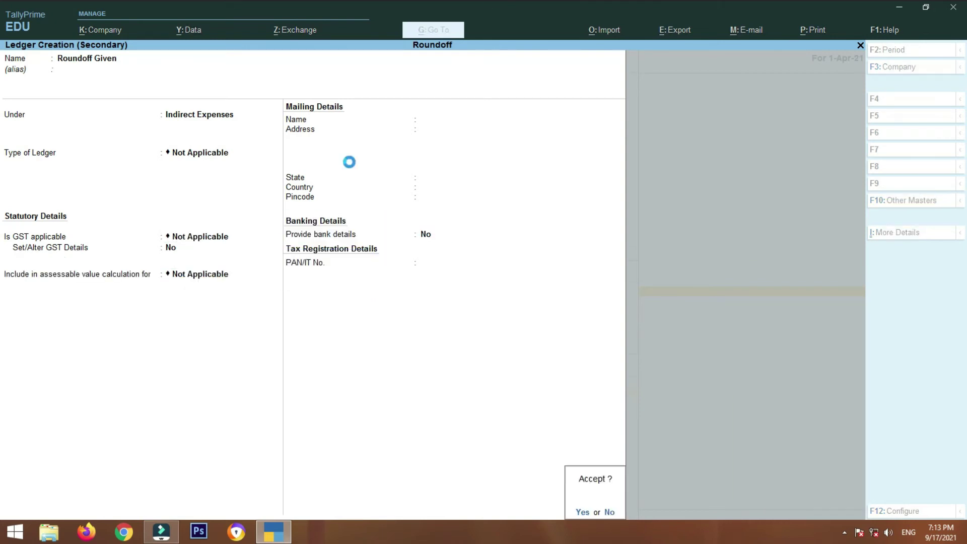
pyautogui.press('Return')
# Step: Set Roundoff Given to As Total Amount Rounding with Normal Rounding and a limit of 100, and save the Sales voucher type
pyautogui.press('Down')
pyautogui.press('Down')
pyautogui.press('Down')
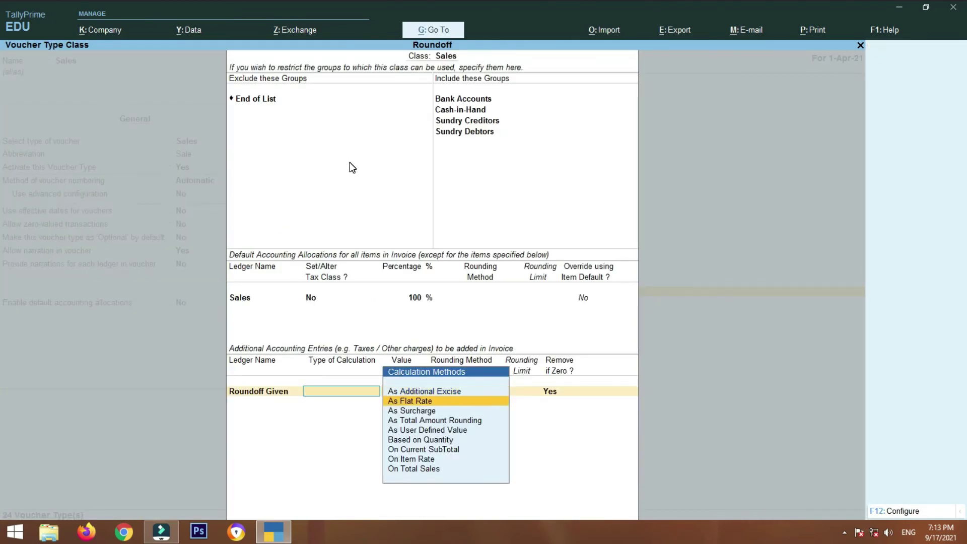
pyautogui.press('Return')
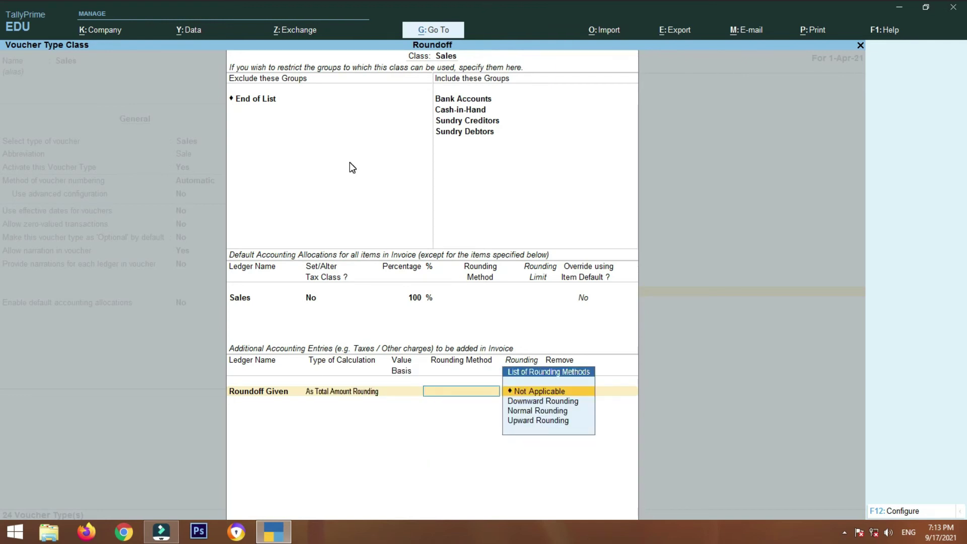
pyautogui.press('Down')
pyautogui.press('Down')
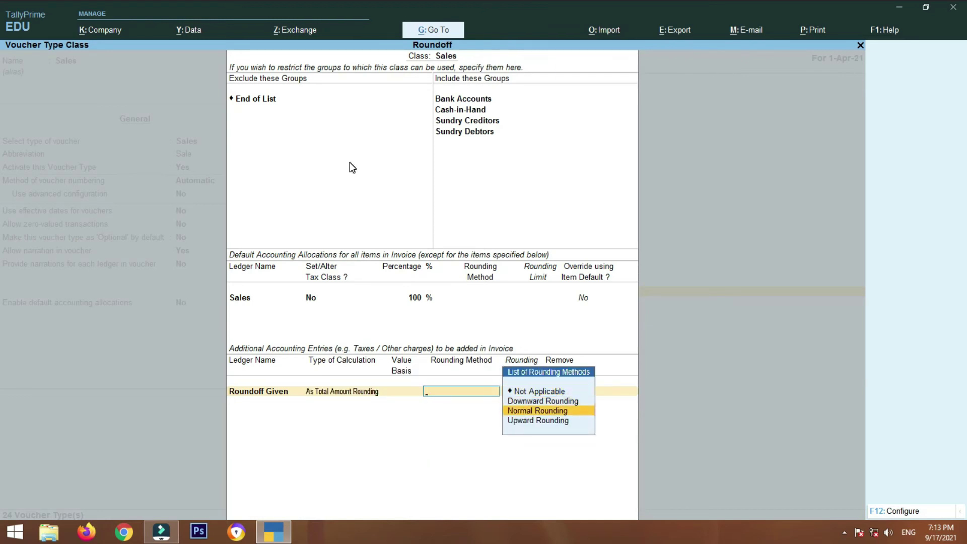
pyautogui.press('Return')
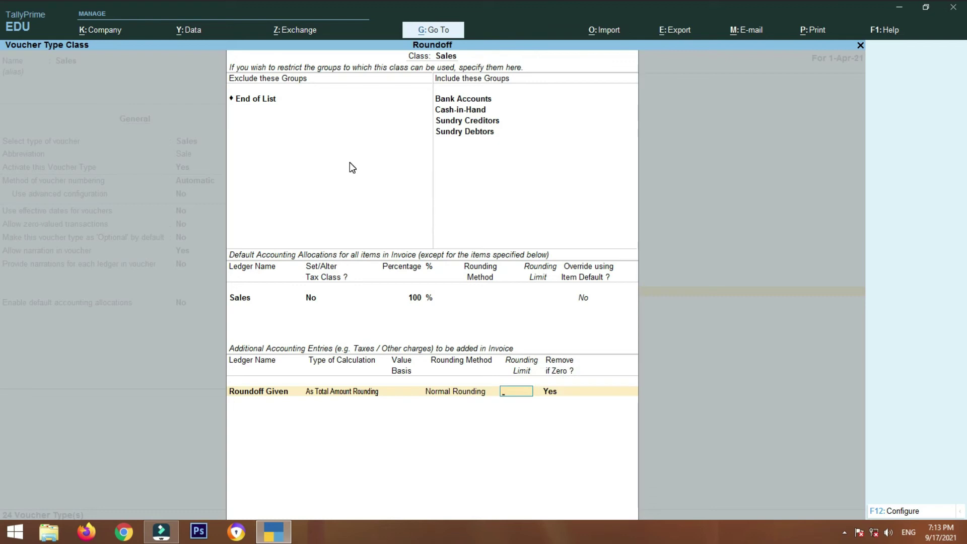
pyautogui.write('00')
pyautogui.press('Return')
pyautogui.press('Return')
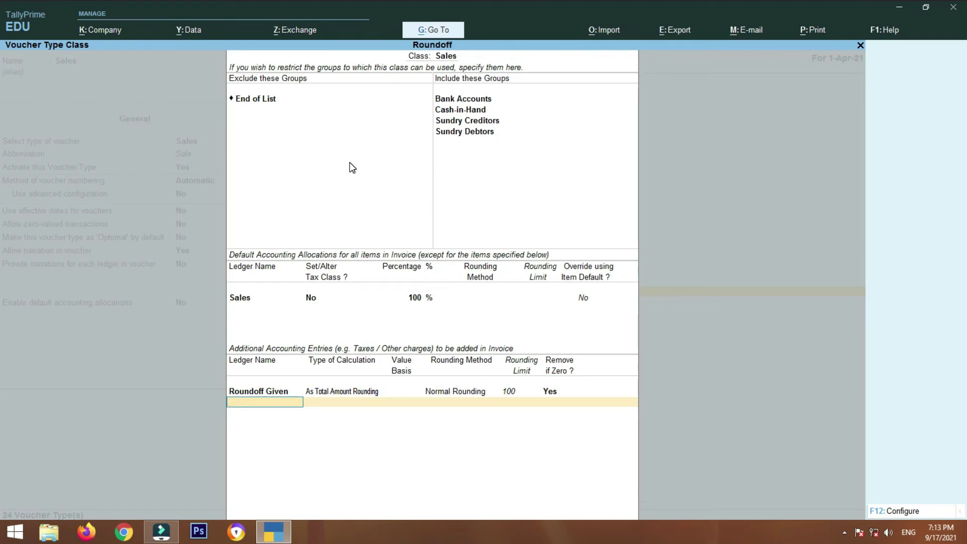
pyautogui.press('Return')
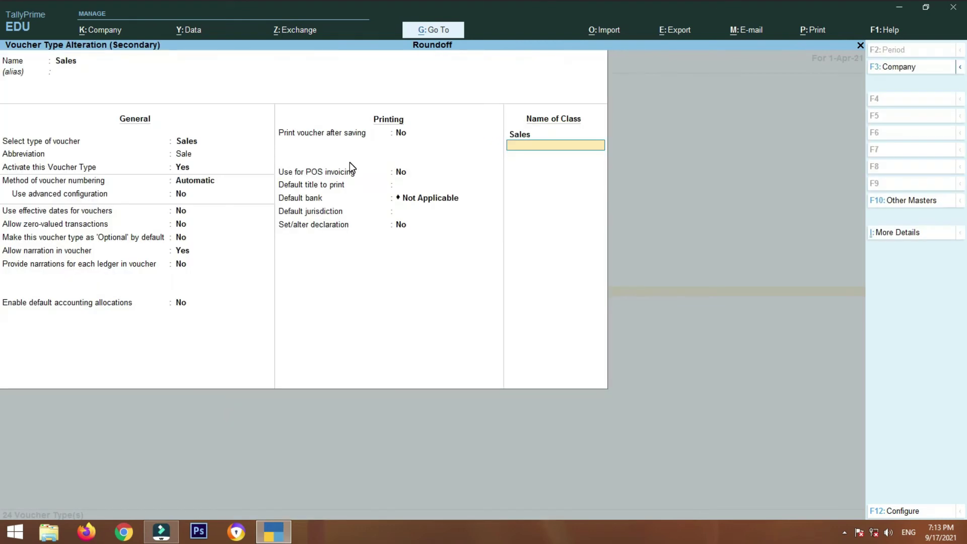
pyautogui.press('Return')
pyautogui.press('Return')
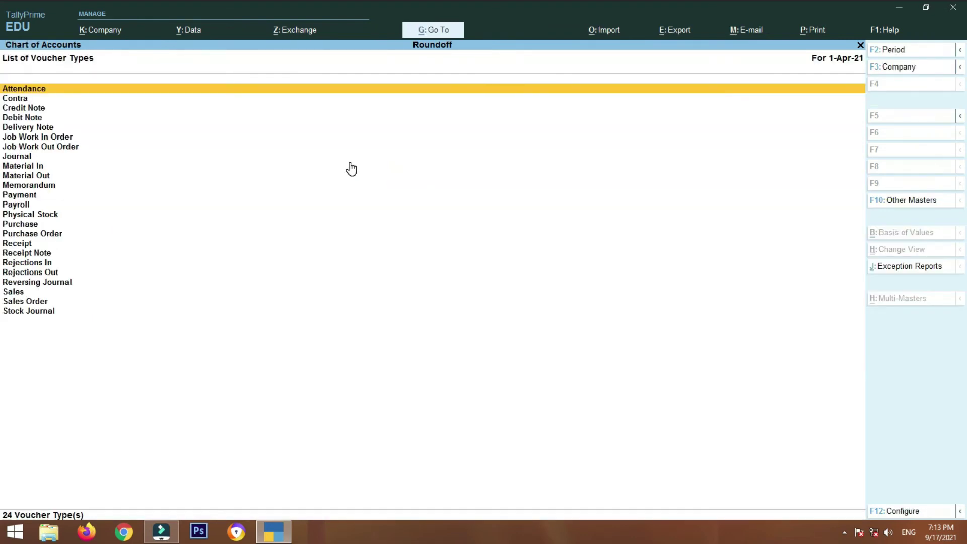
# Step: Return to voucher entry and start a Sales voucher using the Sales voucher class
pyautogui.press('Escape')
pyautogui.press('Escape')
pyautogui.press('Down')
pyautogui.press('Down')
pyautogui.press('Up')
pyautogui.press('Return')
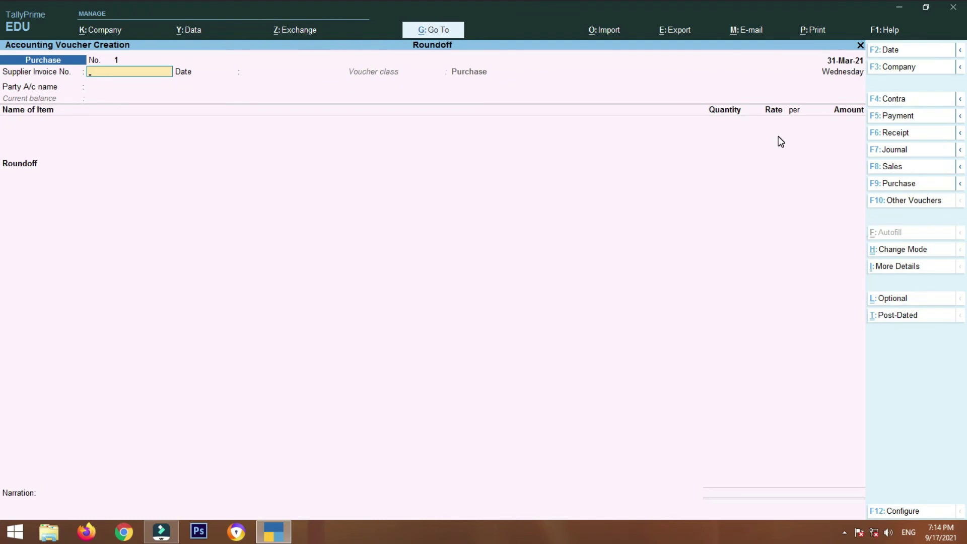
pyautogui.click(888, 165)
pyautogui.press('Down')
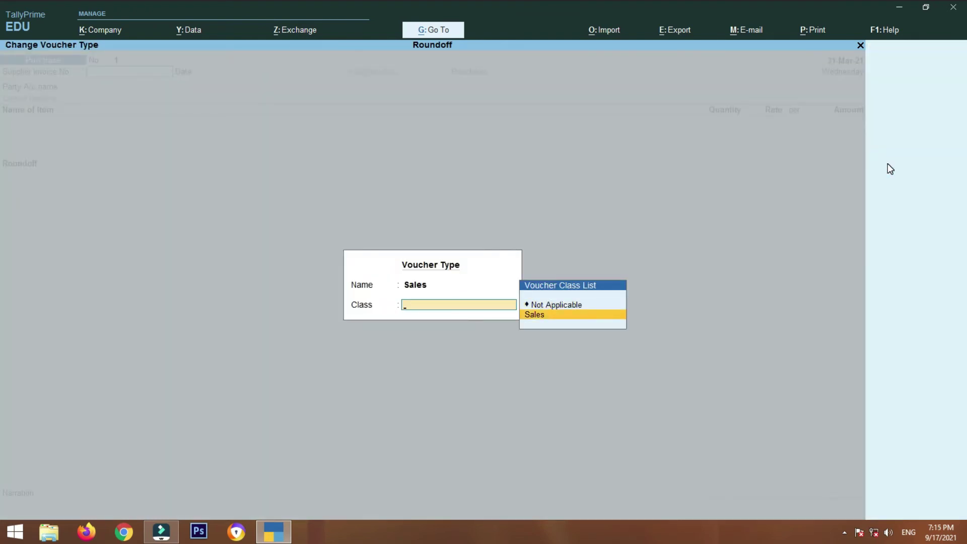
pyautogui.press('Return')
# Step: Choose Cash as the party account, leave the dispatch details blank and accept the default party details
pyautogui.press('Return')
pyautogui.press('Return')
pyautogui.press('Return')
pyautogui.press('Return')
pyautogui.press('Return')
pyautogui.press('Return')
pyautogui.press('Return')
pyautogui.press('Return')
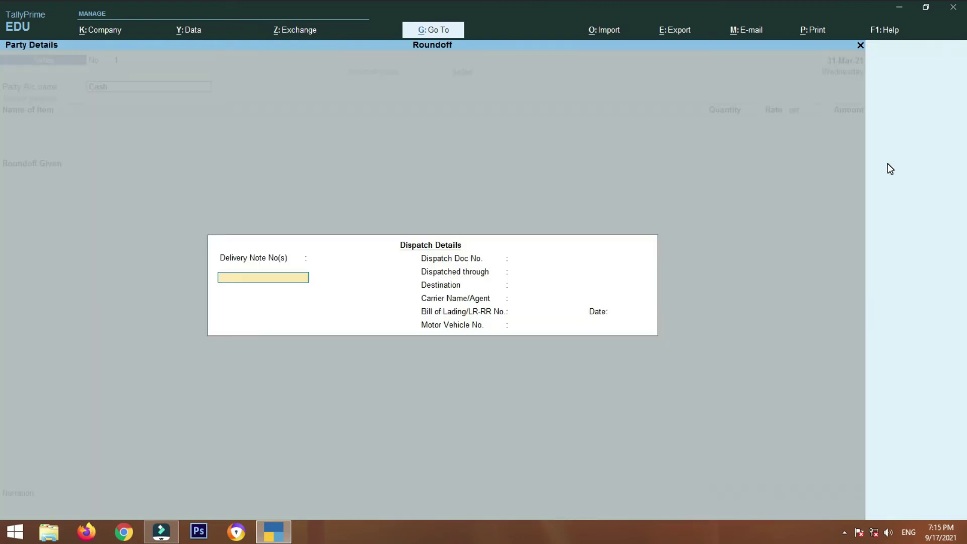
pyautogui.press('Return')
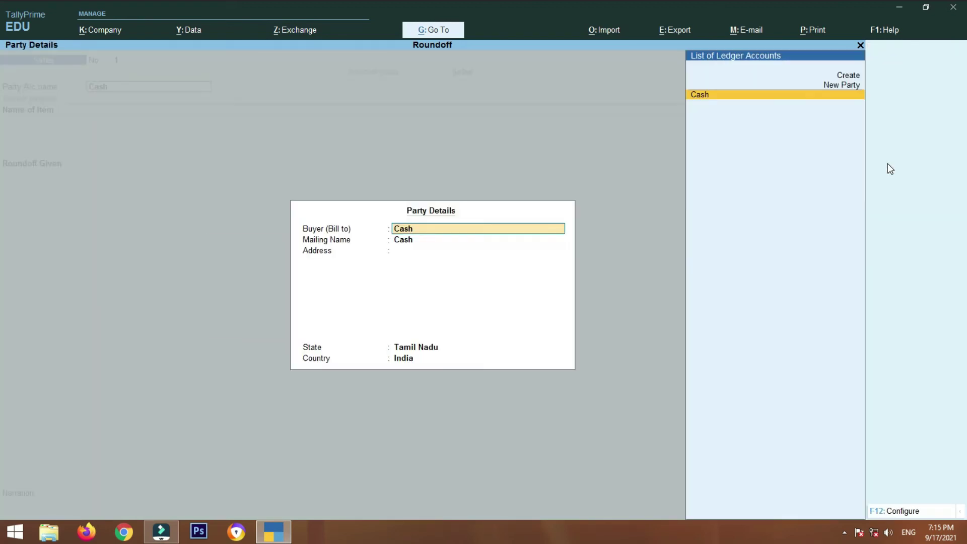
pyautogui.press('Return')
pyautogui.press('Return')
pyautogui.press('Return')
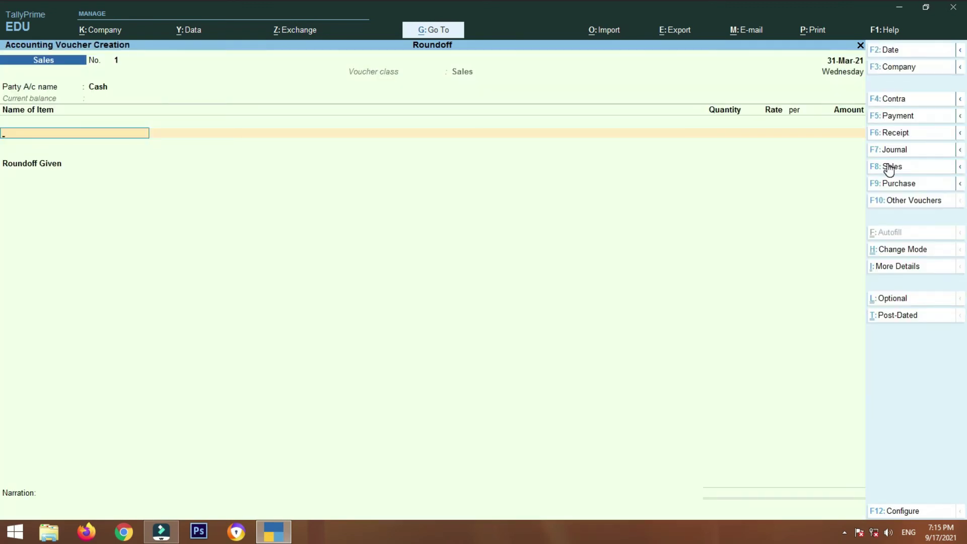
# Step: Add the stock item Milkbikis to the sales voucher with a quantity of 97 nos at a rate of 2,341.50
pyautogui.write('M')
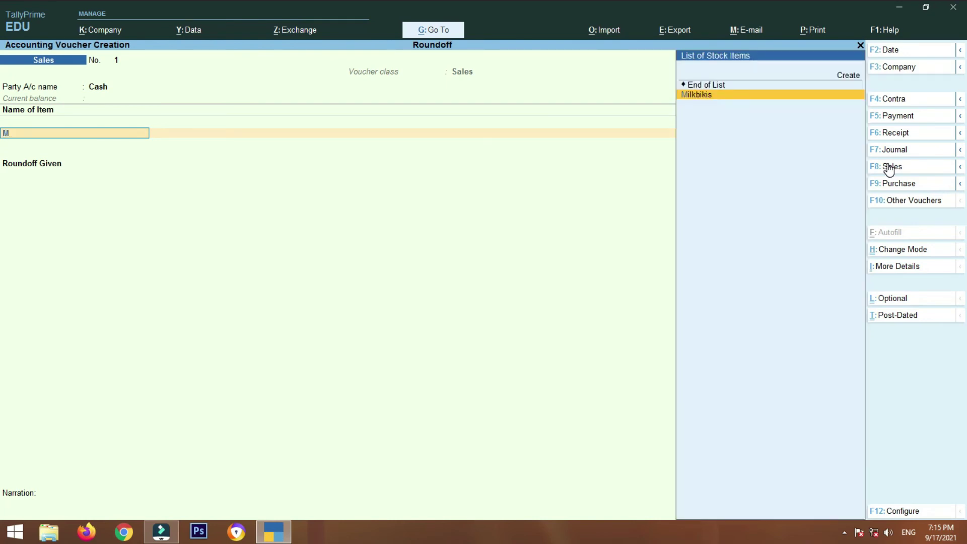
pyautogui.press('Return')
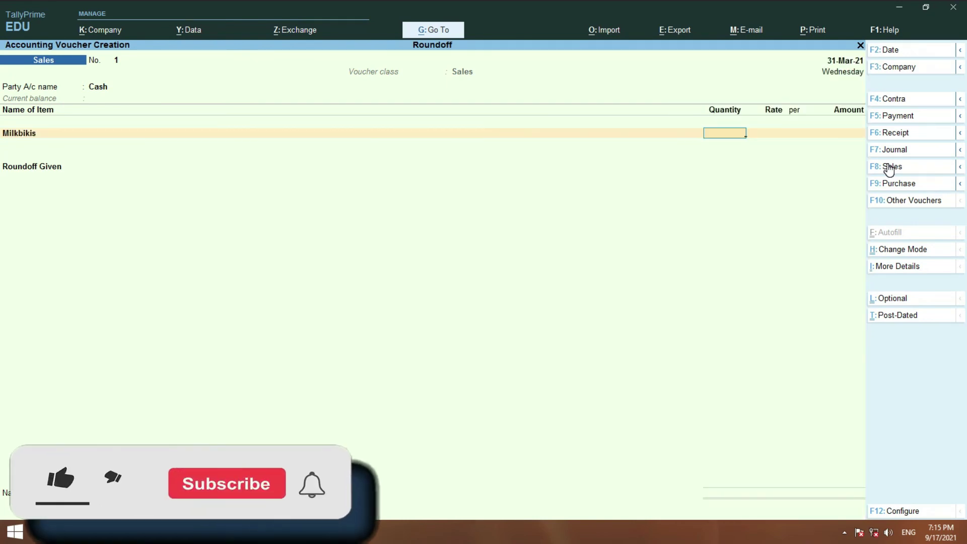
pyautogui.write('97')
pyautogui.press('Return')
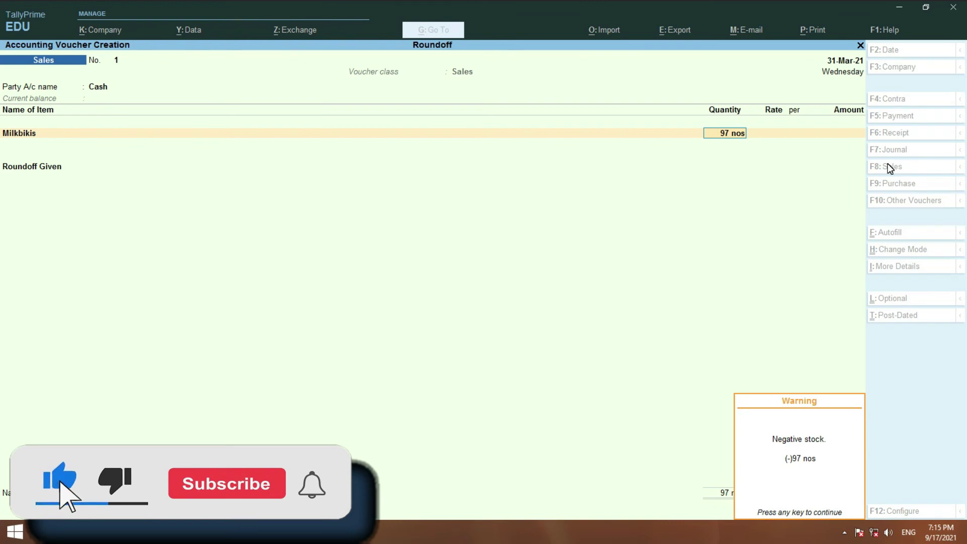
pyautogui.press('Return')
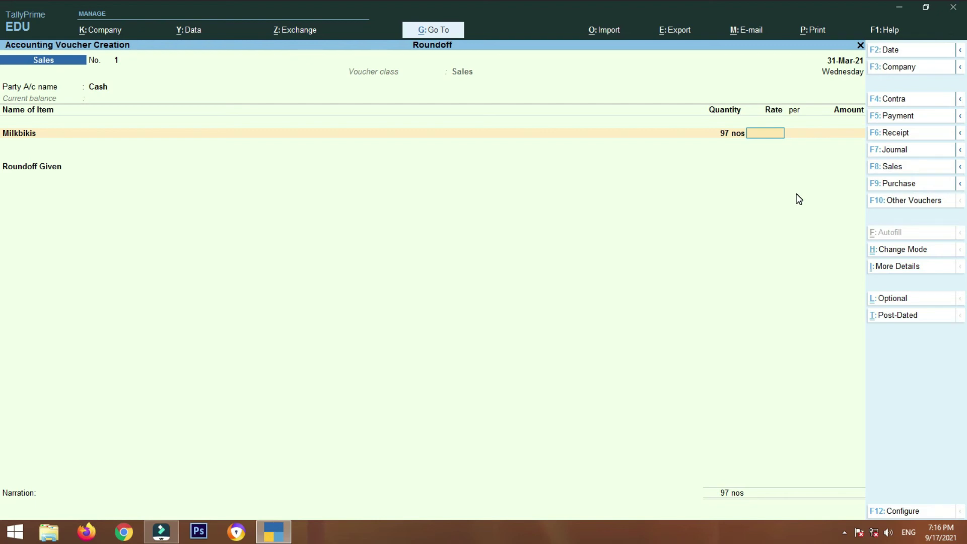
pyautogui.write('2341.5')
pyautogui.press('Return')
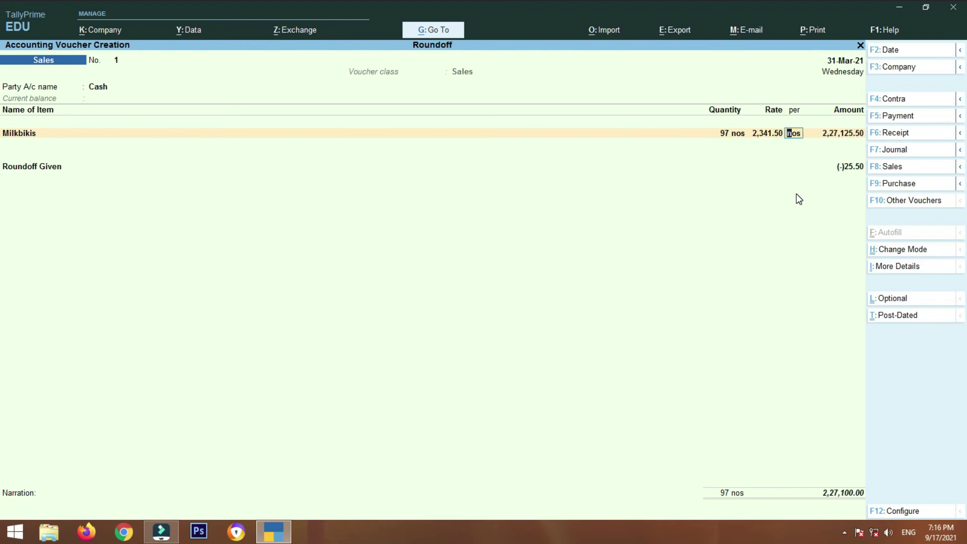
pyautogui.press('Return')
pyautogui.press('Return')
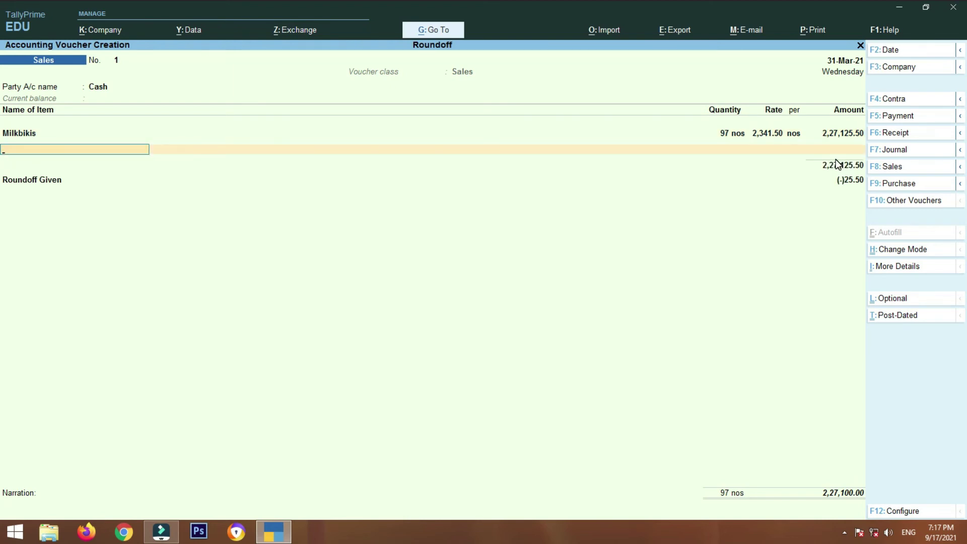
# Step: Add Goodday with a quantity of 82 nos at a rate of 5,642.30, and select 50/50 as the following stock item
pyautogui.write('G')
pyautogui.press('Return')
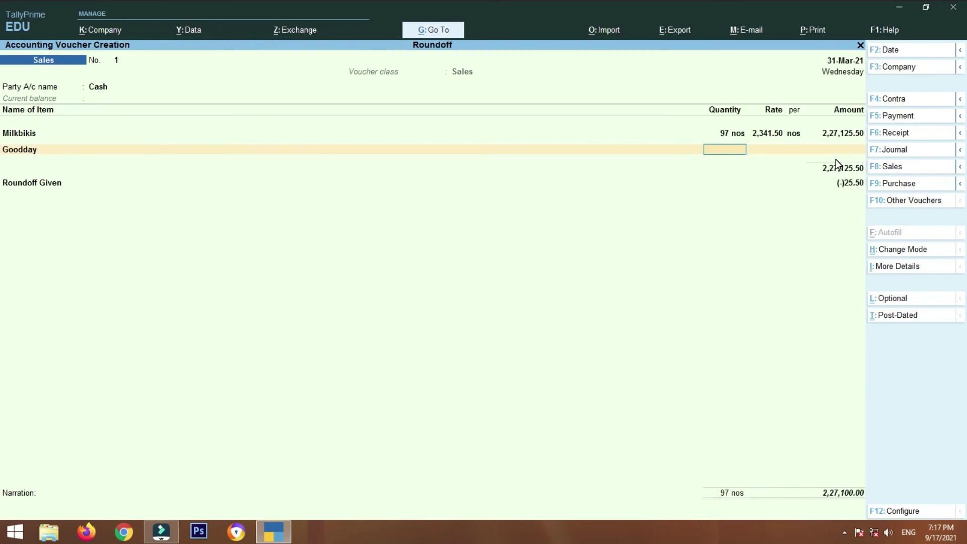
pyautogui.write('82')
pyautogui.press('Return')
pyautogui.press('Return')
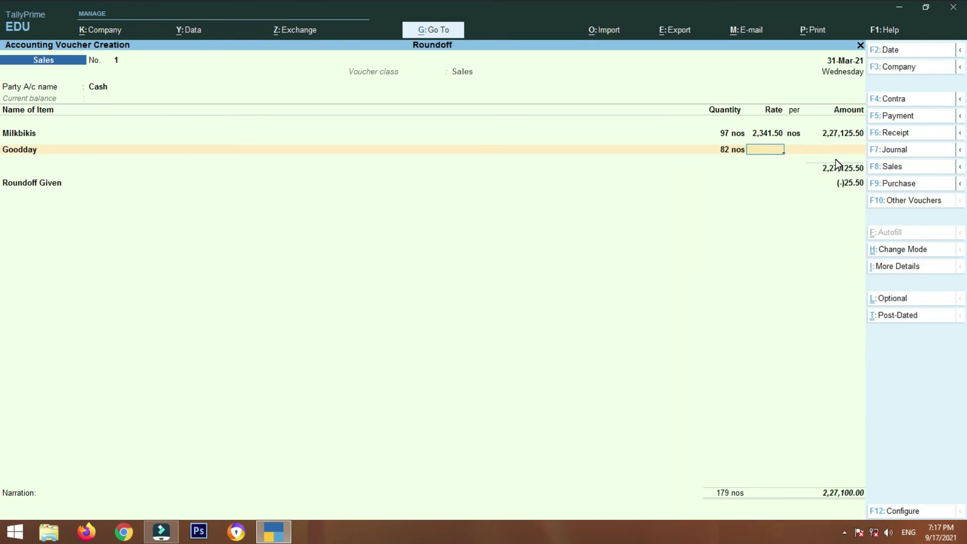
pyautogui.write('5,642.30')
pyautogui.press('Return')
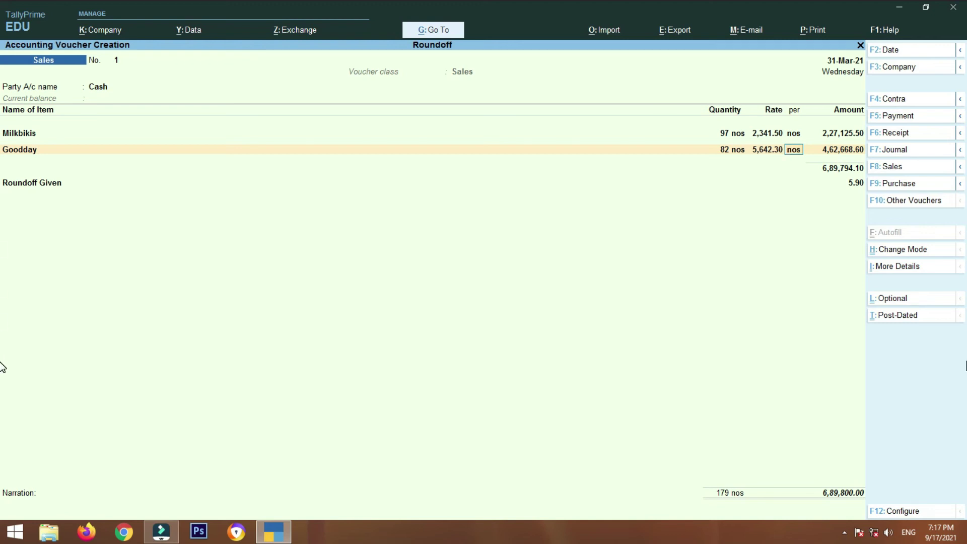
pyautogui.press('Return')
pyautogui.press('Return')
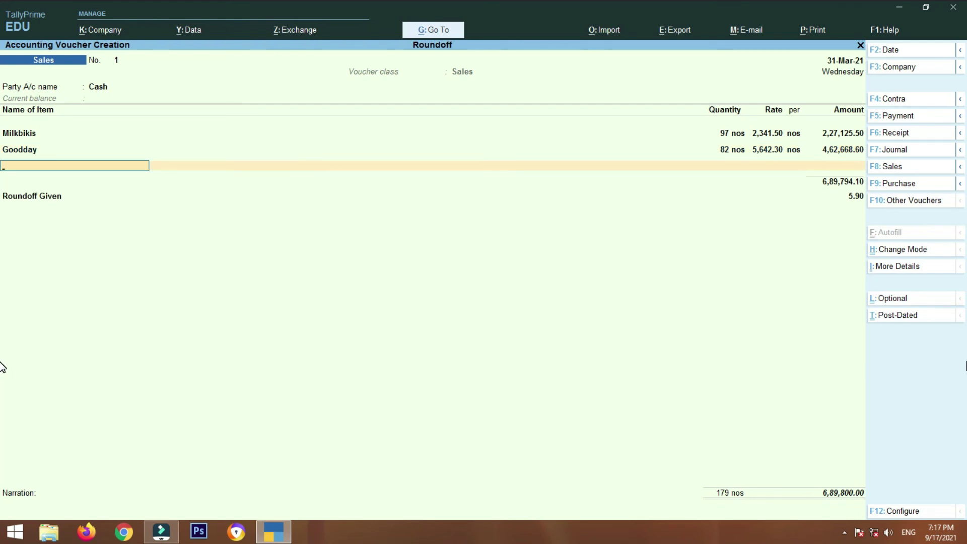
pyautogui.write('5')
pyautogui.press('Return')
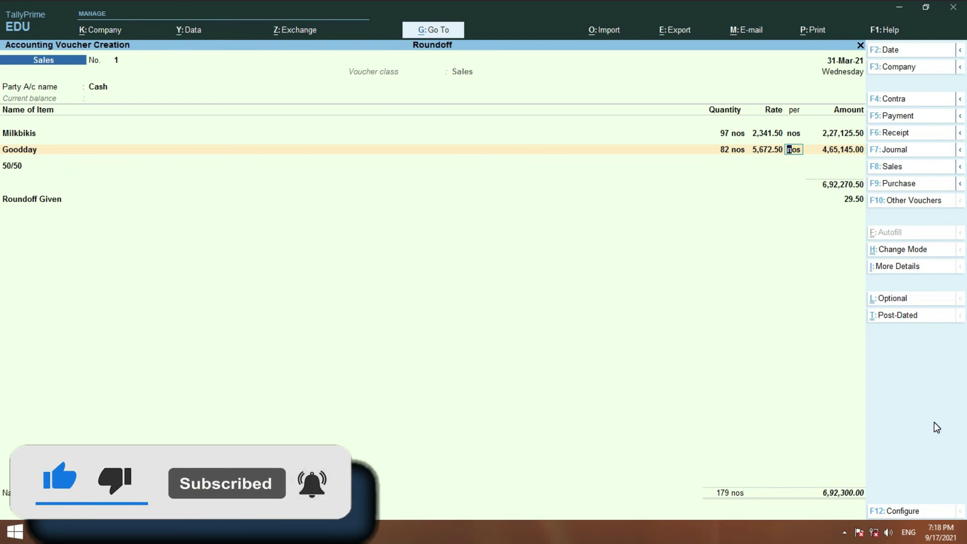
# Step: Open the print configuration for the sales voucher, examine the available invoice options from start to end, and return to the print settings
pyautogui.hotkey('ctrl', 'p')
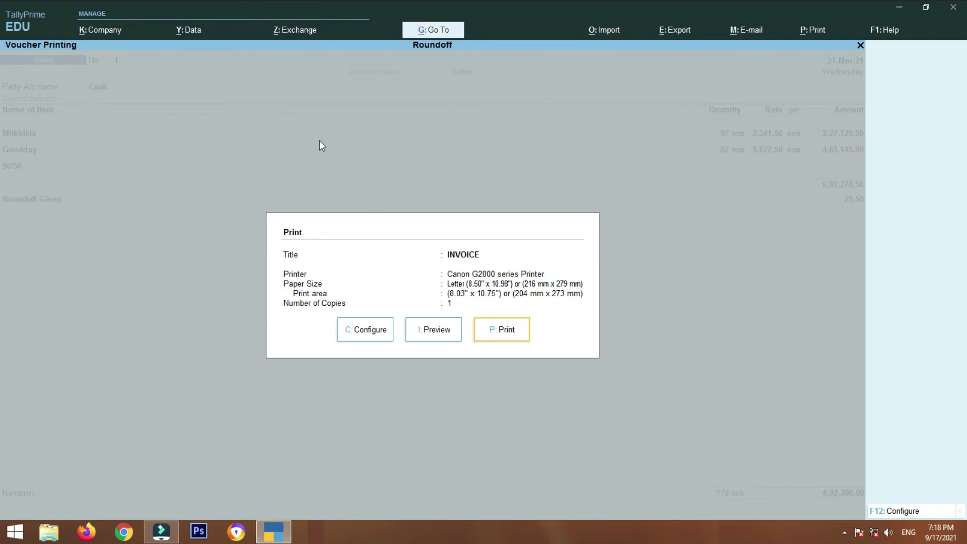
pyautogui.click(363, 337)
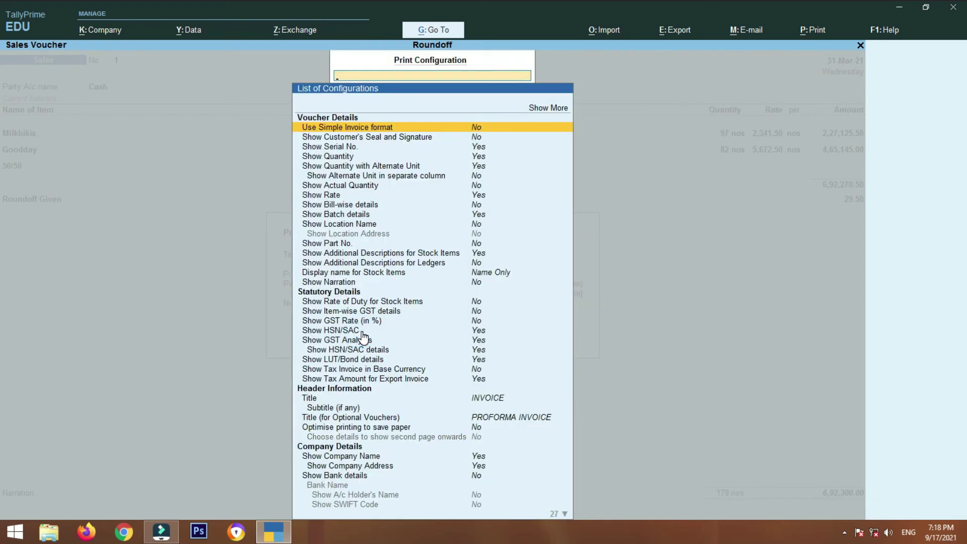
pyautogui.scroll(-6, 467, 375)
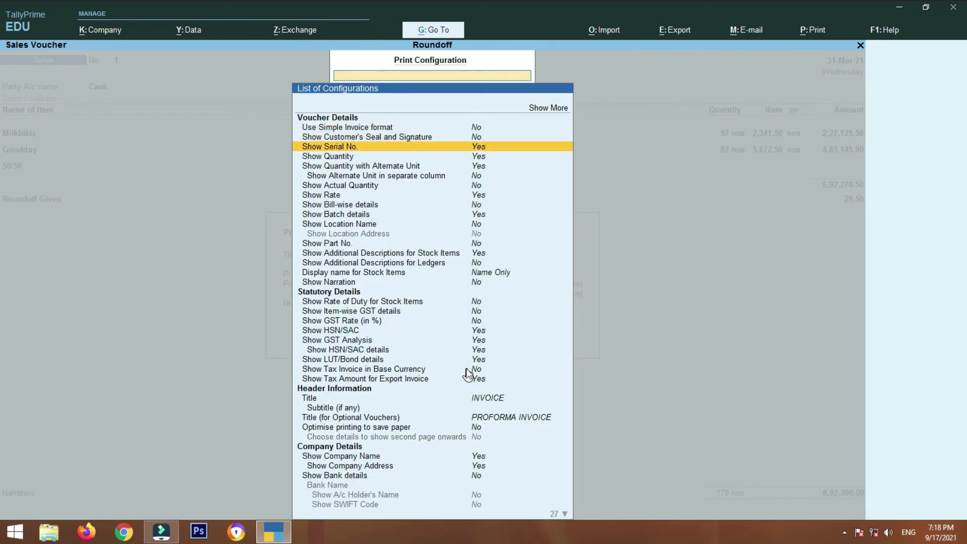
pyautogui.scroll(-14, 467, 375)
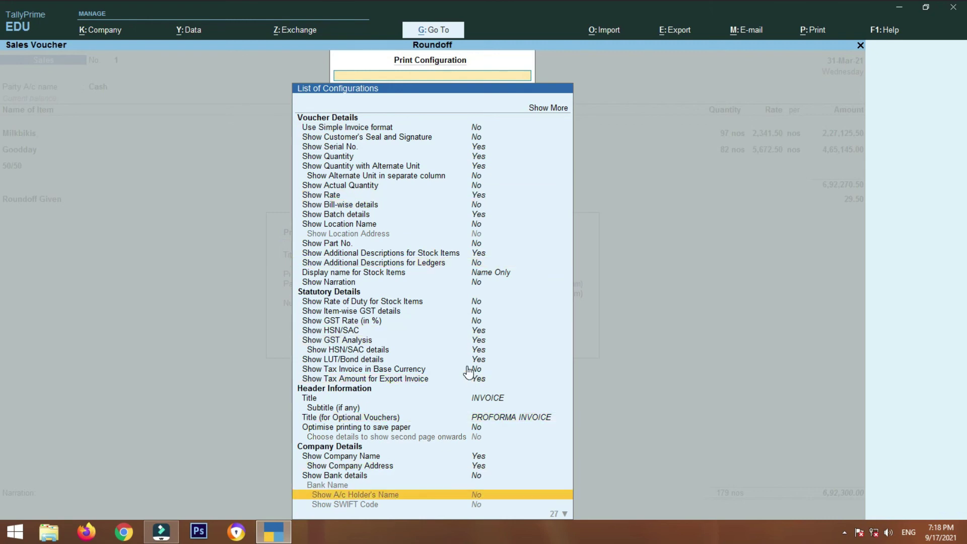
pyautogui.scroll(-4, 467, 372)
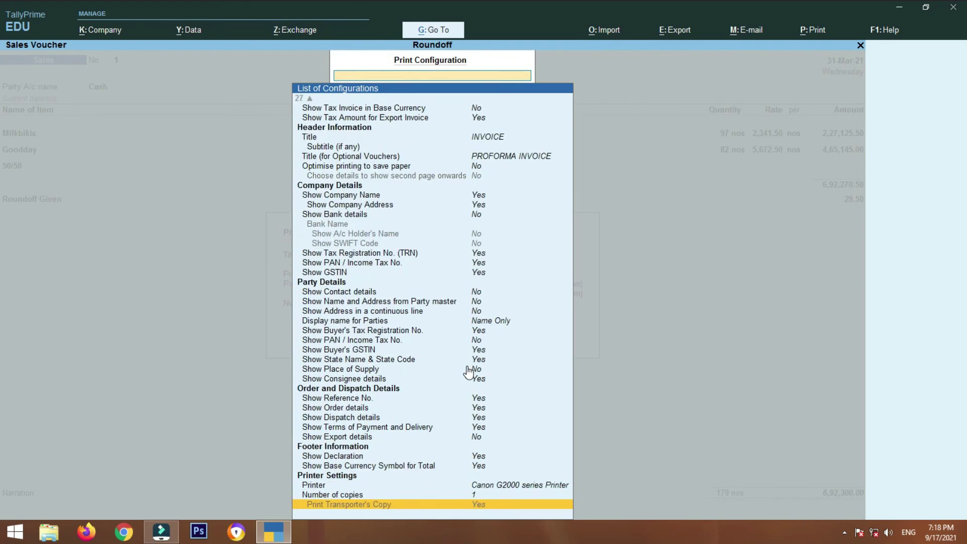
pyautogui.scroll(20, 467, 372)
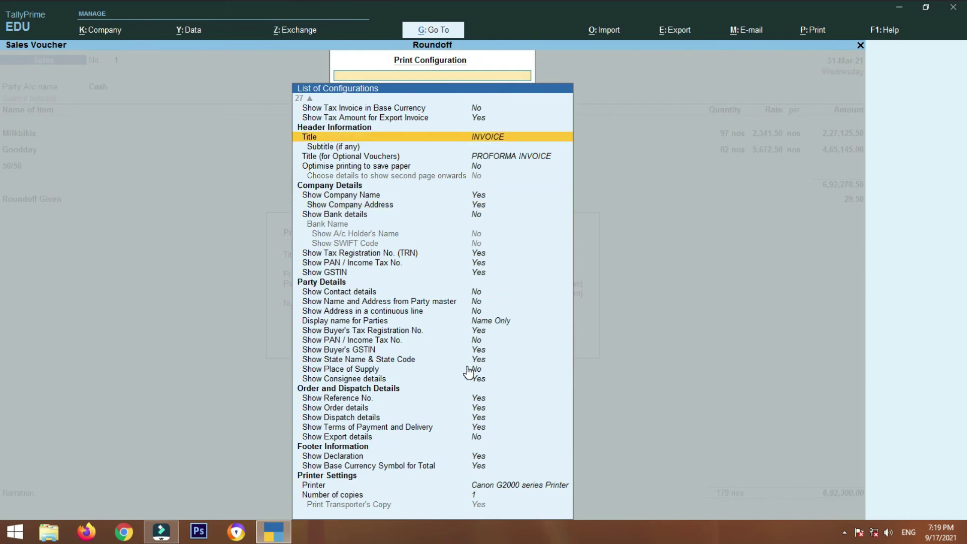
pyautogui.scroll(20, 468, 373)
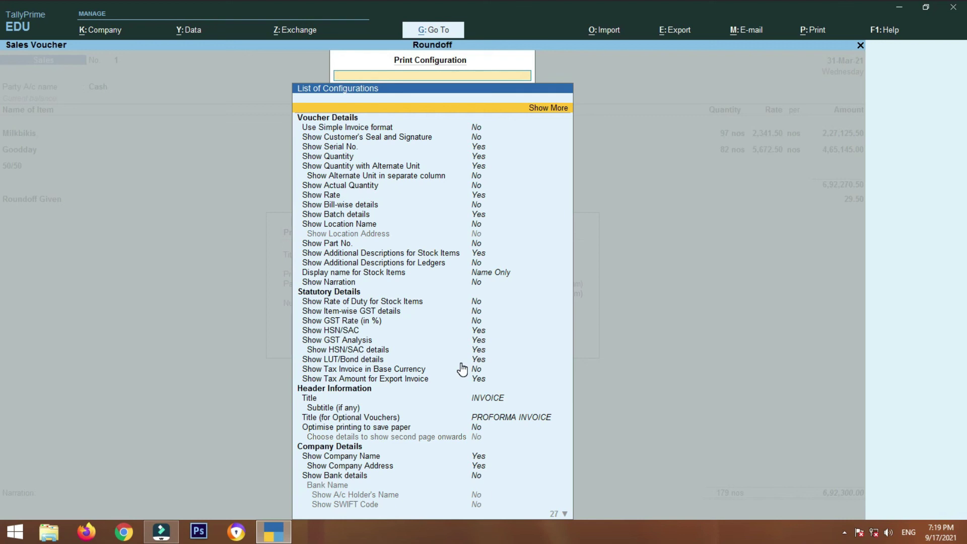
pyautogui.press('Escape')
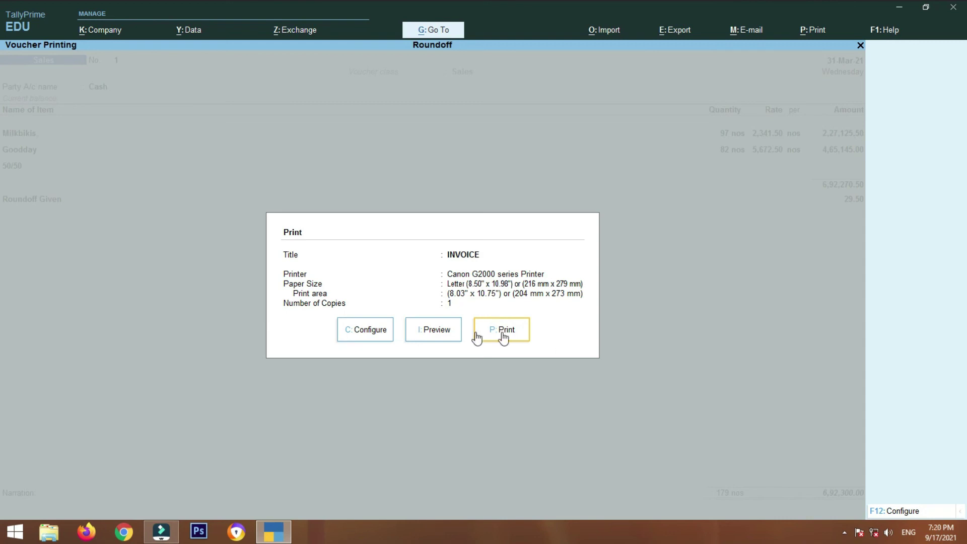
# Step: Preview the sales invoice enlarged, examine its item lines, roundoff and total, and return to voucher entry without printing
pyautogui.click(435, 338)
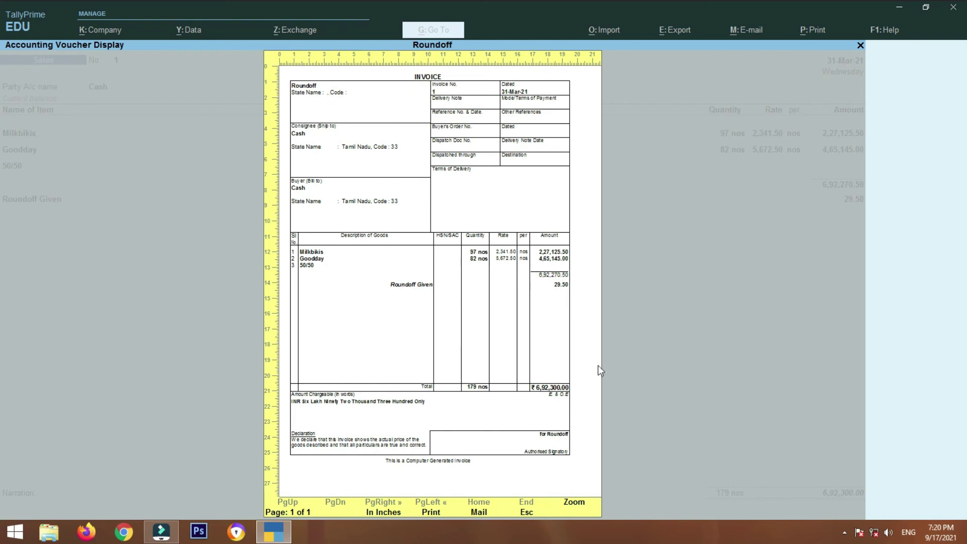
pyautogui.click(572, 501)
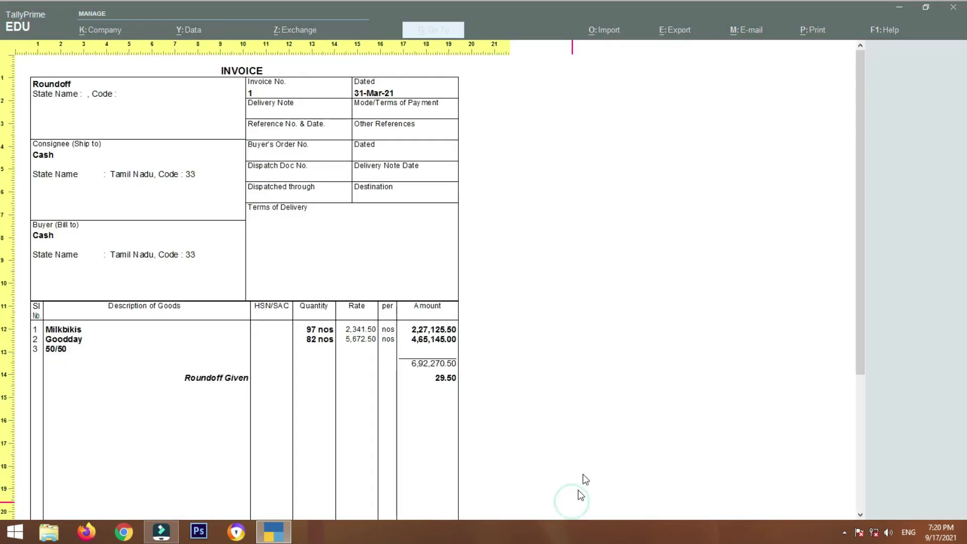
pyautogui.scroll(-2, 252, 201)
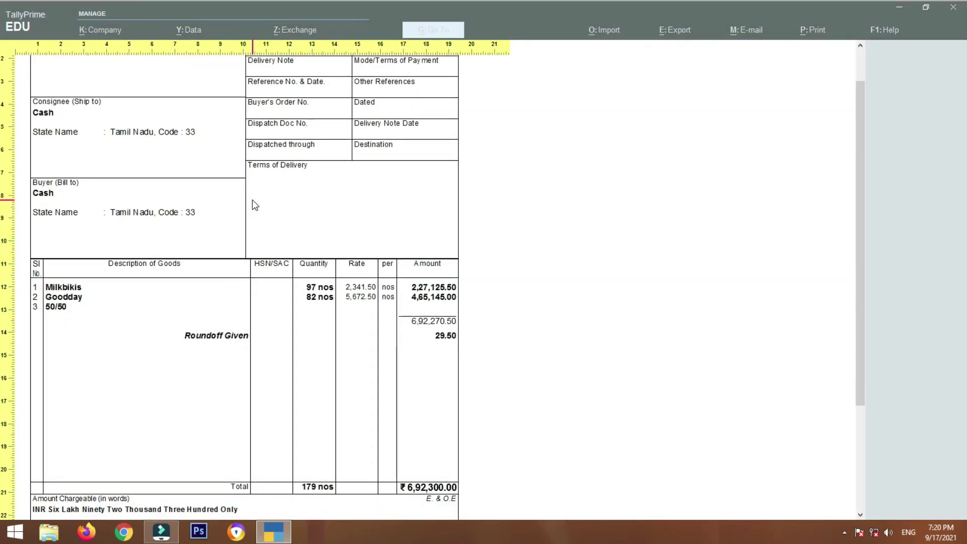
pyautogui.scroll(-4, 254, 204)
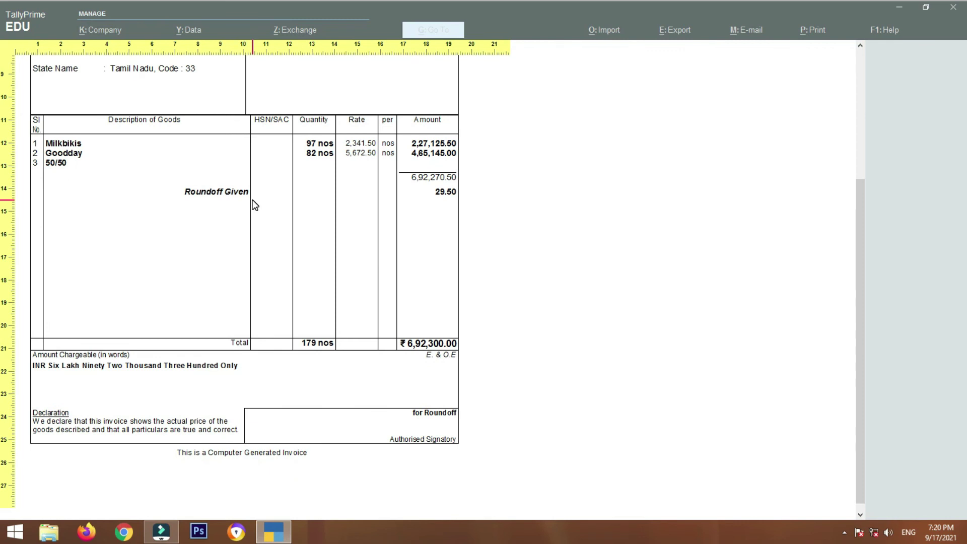
pyautogui.scroll(3, 233, 206)
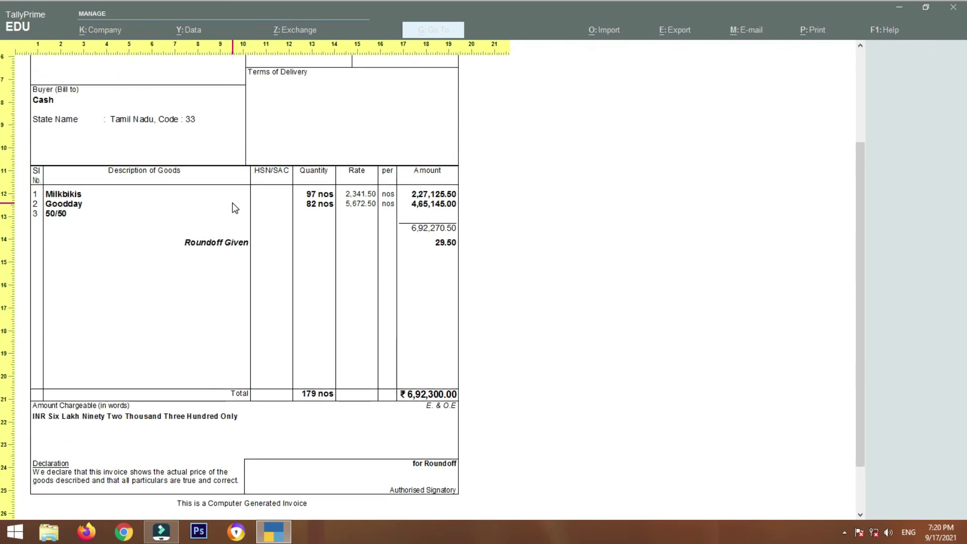
pyautogui.scroll(1, 232, 203)
pyautogui.scroll(-3, 232, 205)
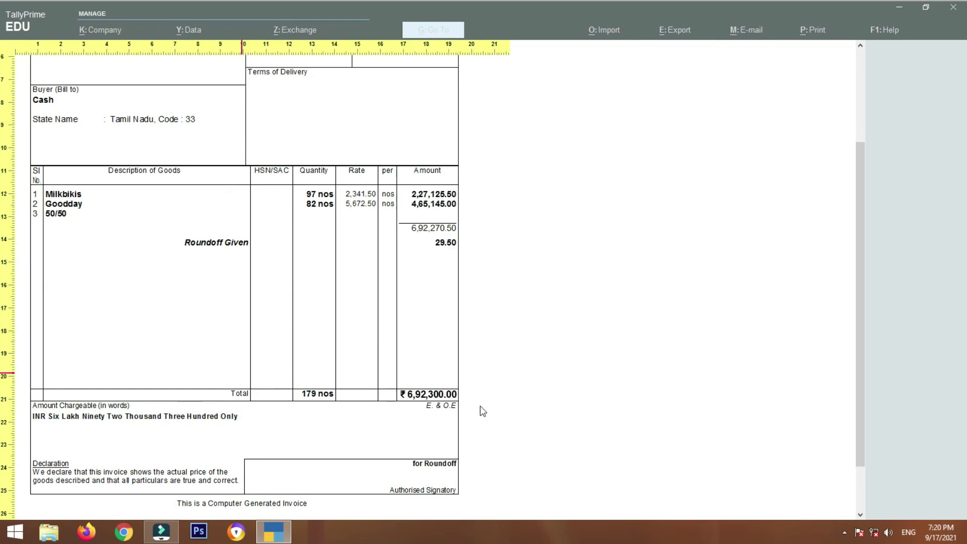
pyautogui.scroll(-2, 437, 478)
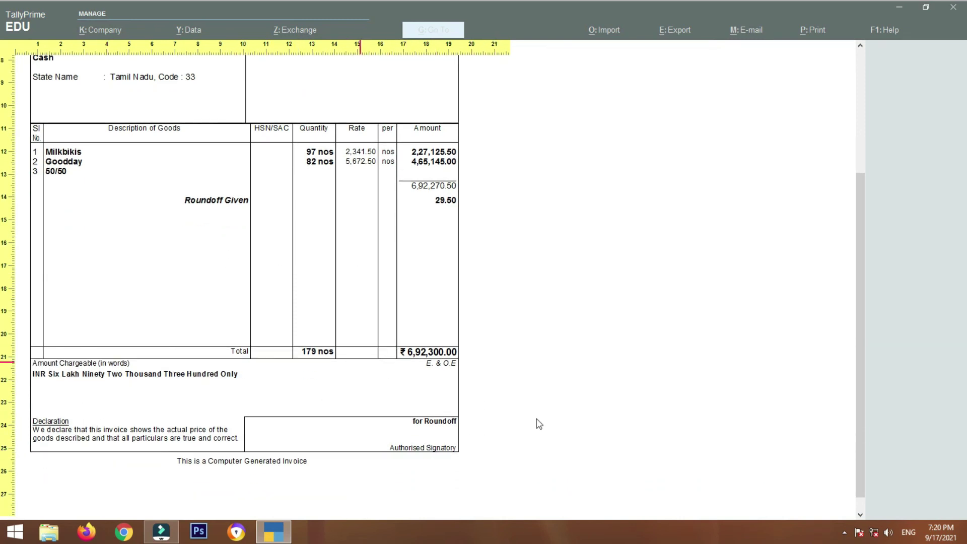
pyautogui.scroll(3, 589, 390)
pyautogui.scroll(3, 588, 384)
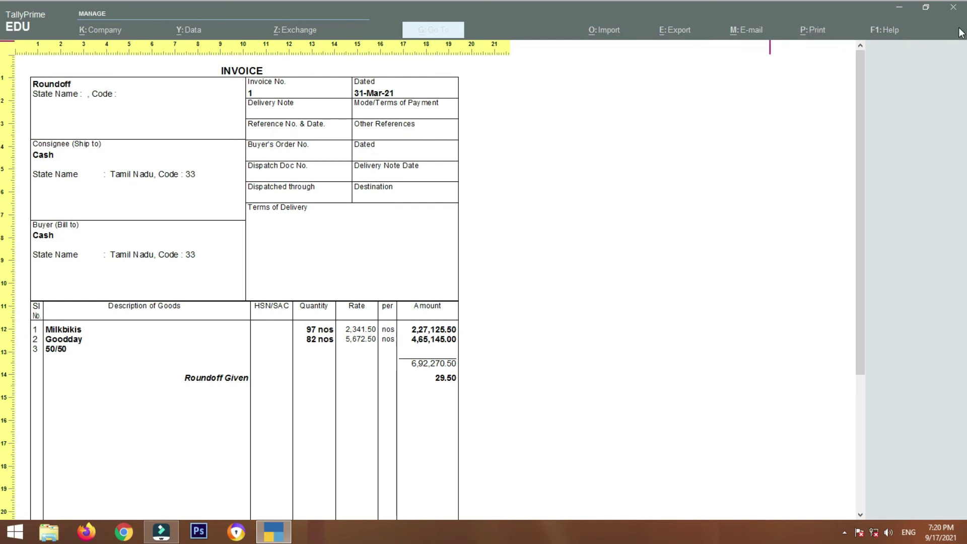
pyautogui.press('Escape')
pyautogui.press('Escape')
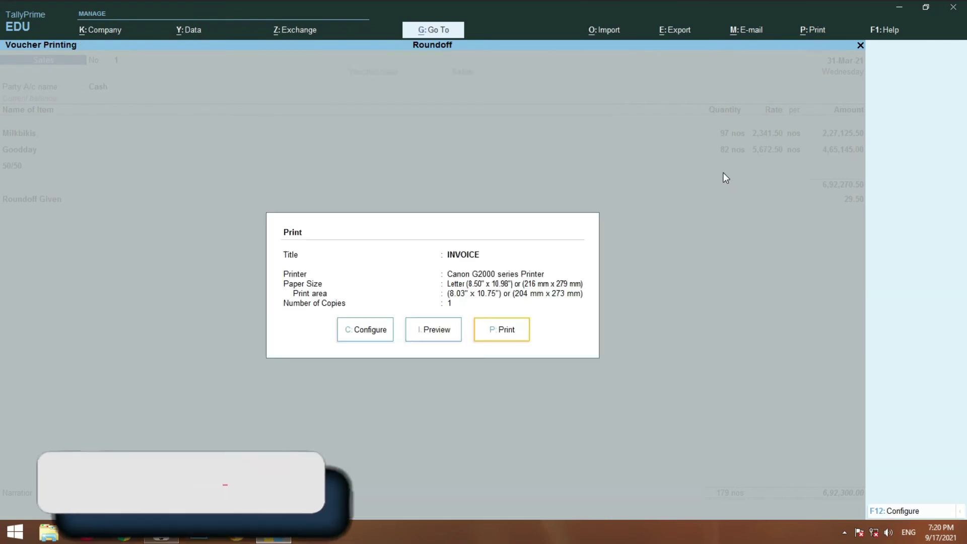
pyautogui.press('Escape')
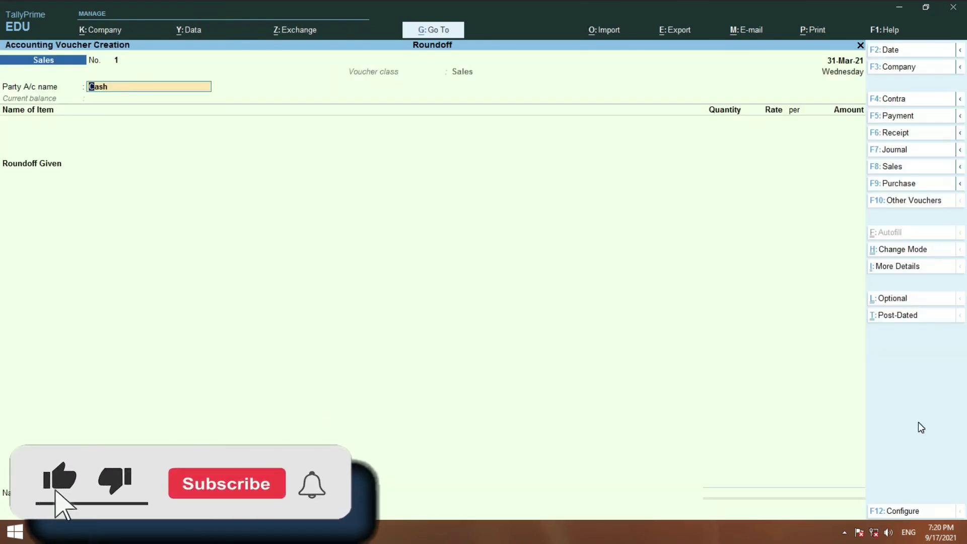